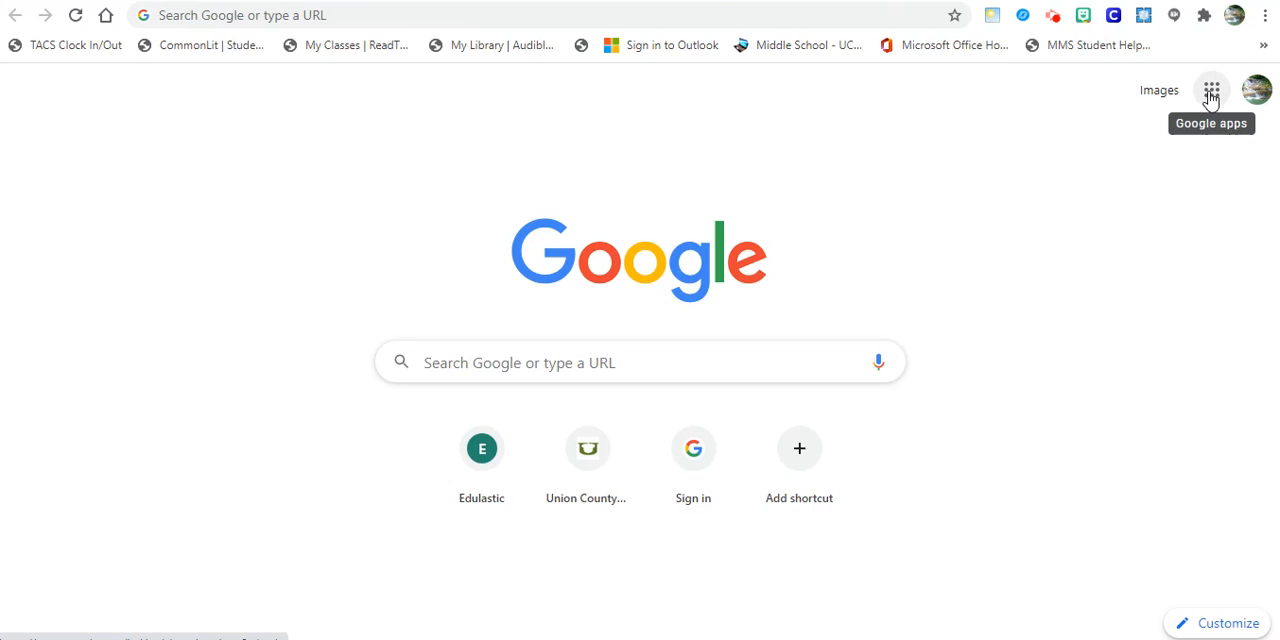
- Open Jamboard from the Google apps and create a new blank jam
{"action": "left_click", "coordinate": [1211, 94]}
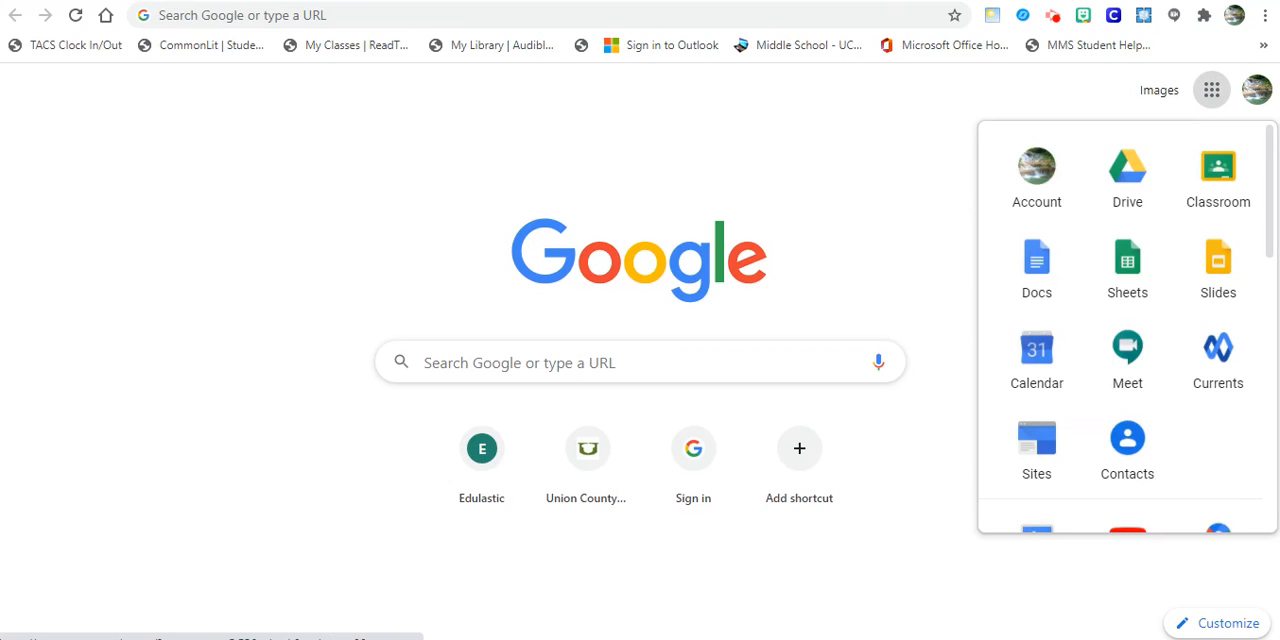
{"action": "scroll", "coordinate": [1275, 190], "scroll_direction": "down", "scroll_amount": 4}
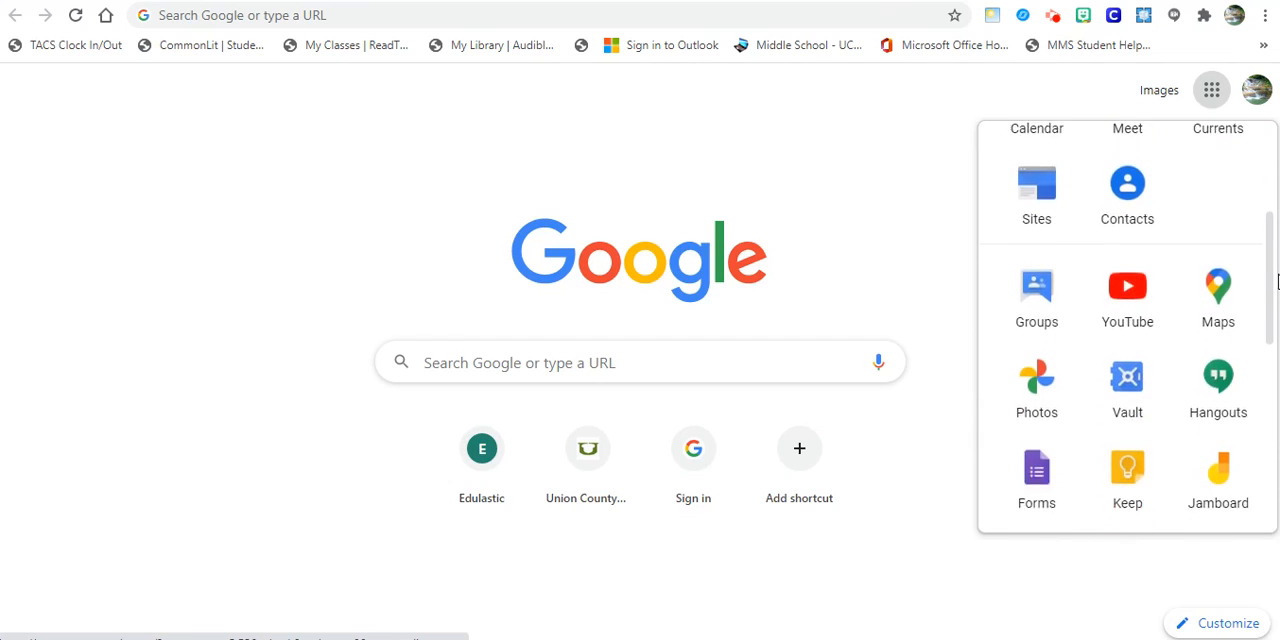
{"action": "left_click", "coordinate": [1227, 327]}
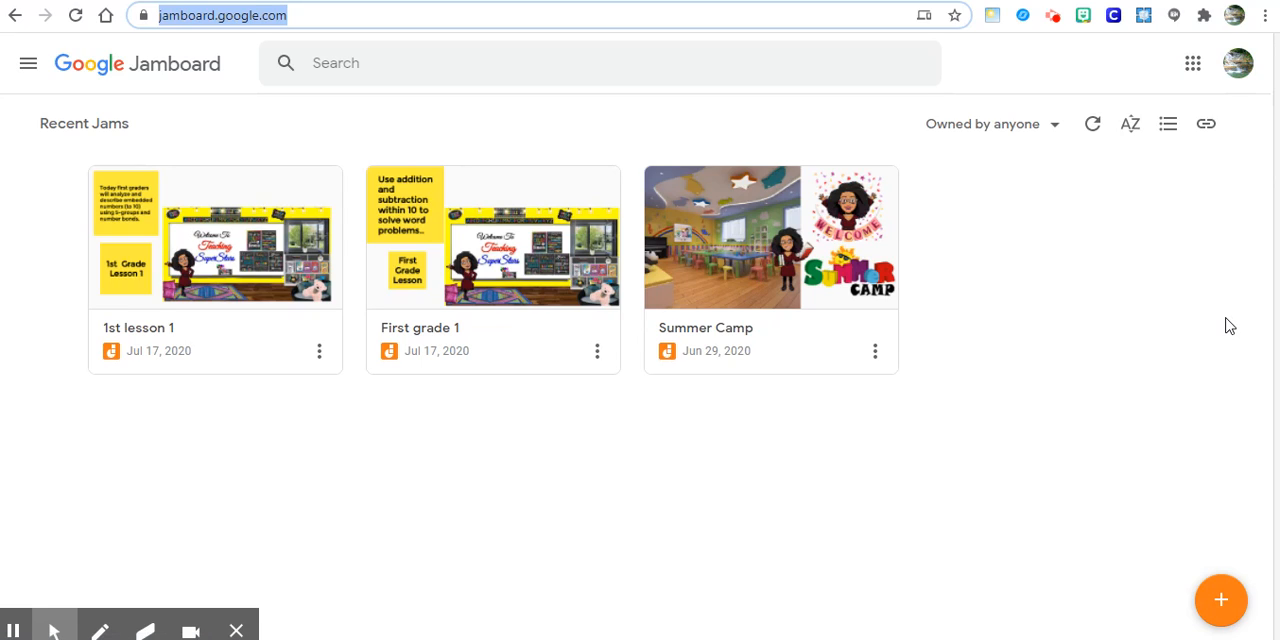
{"action": "left_click", "coordinate": [1222, 601]}
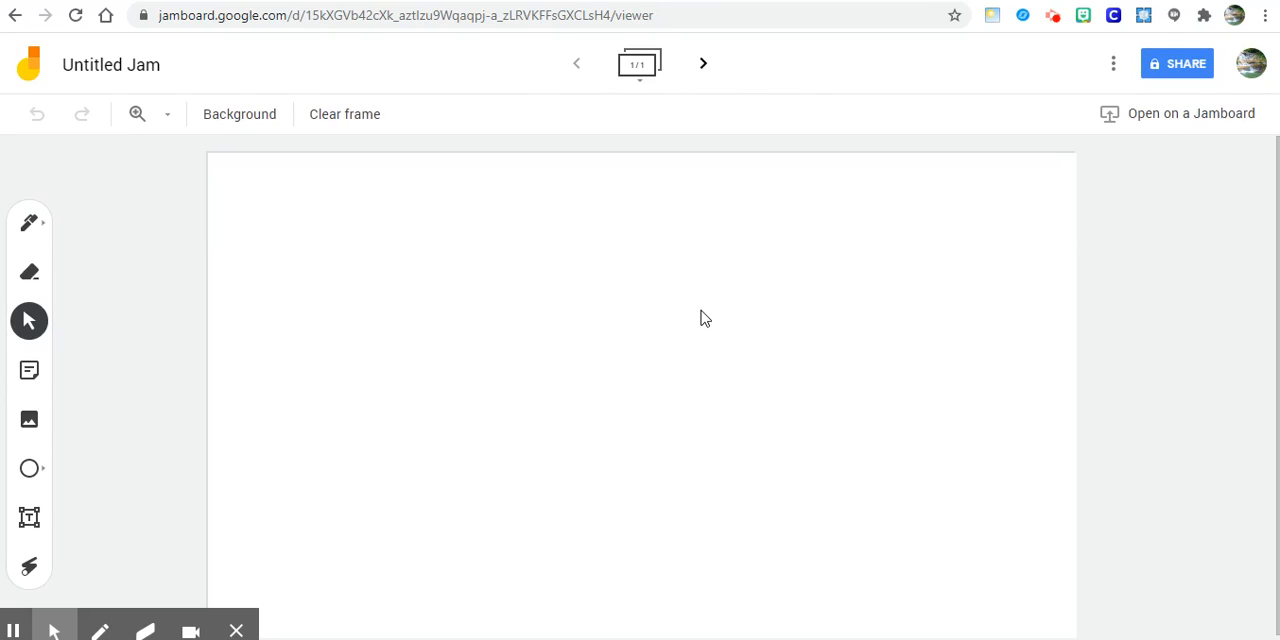
{"action": "left_click", "coordinate": [244, 636]}
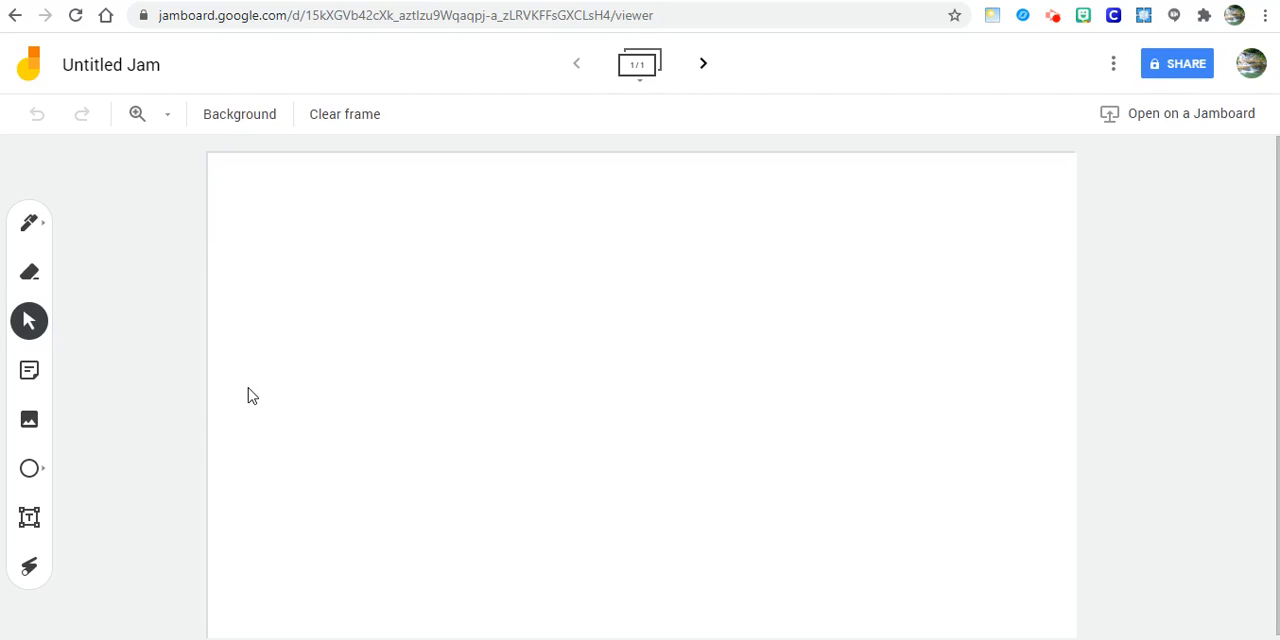
- Add an empty text box near the frame's upper-left corner and enlarge it to a wider, taller rectangle
{"action": "left_click", "coordinate": [30, 522]}
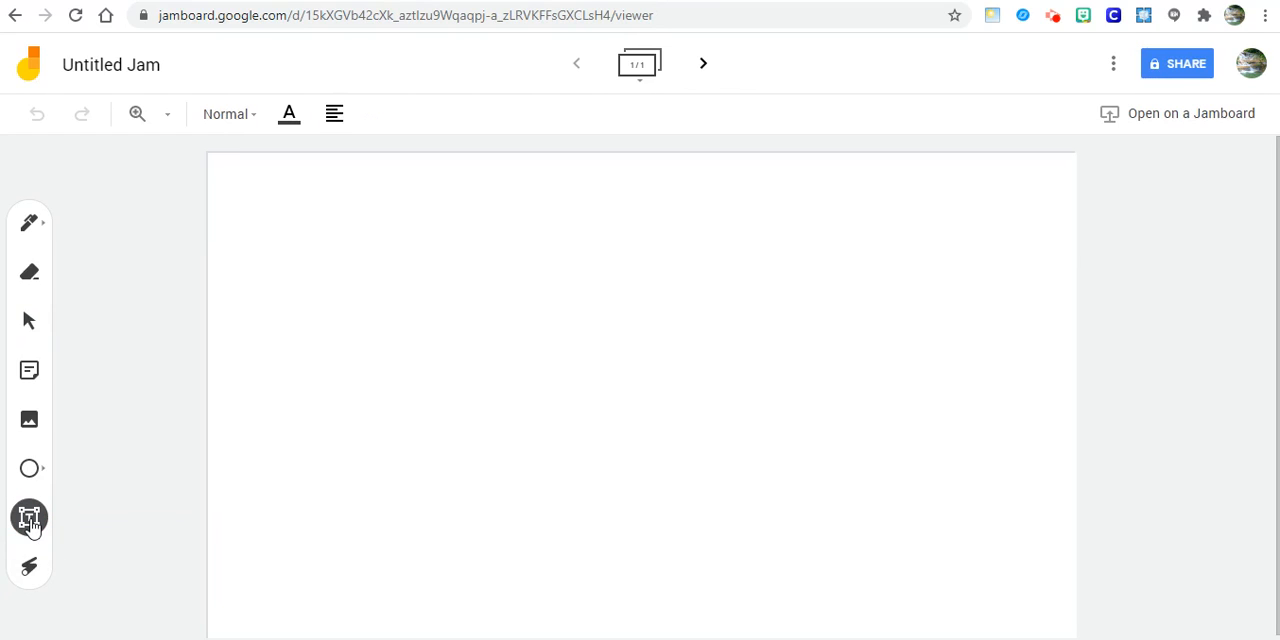
{"action": "left_click", "coordinate": [268, 238]}
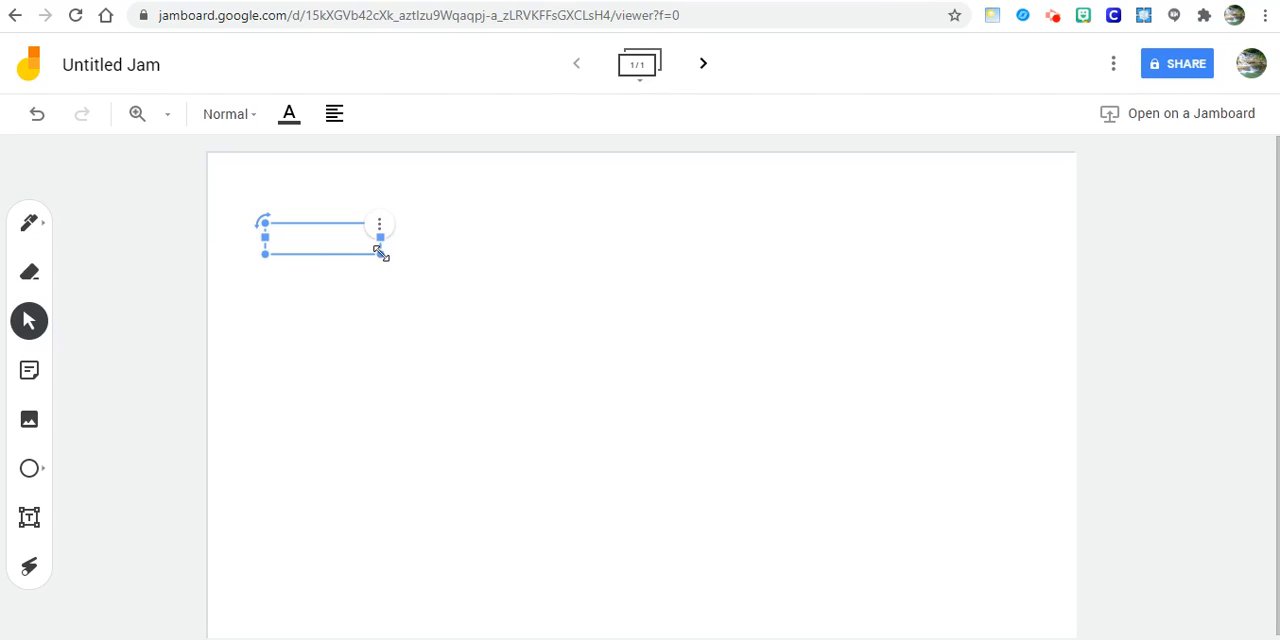
{"action": "left_click_drag", "start_coordinate": [380, 252], "coordinate": [531, 363]}
{"action": "left_click", "coordinate": [306, 259]}
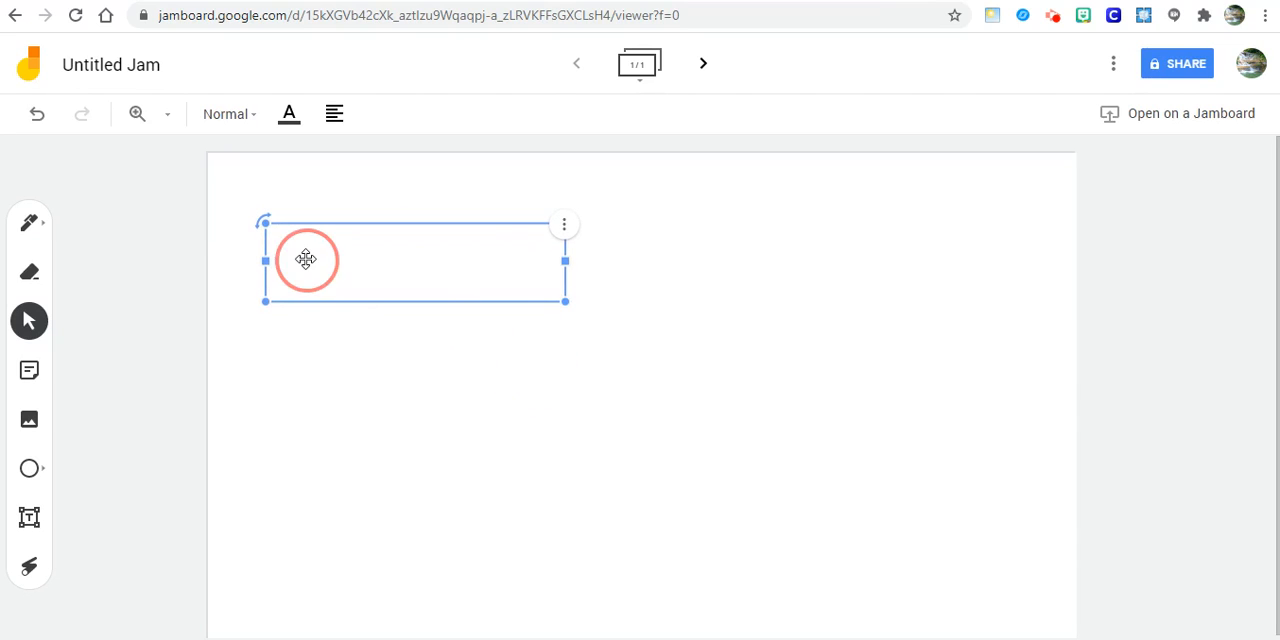
{"action": "left_click", "coordinate": [298, 244]}
{"action": "left_click", "coordinate": [318, 253]}
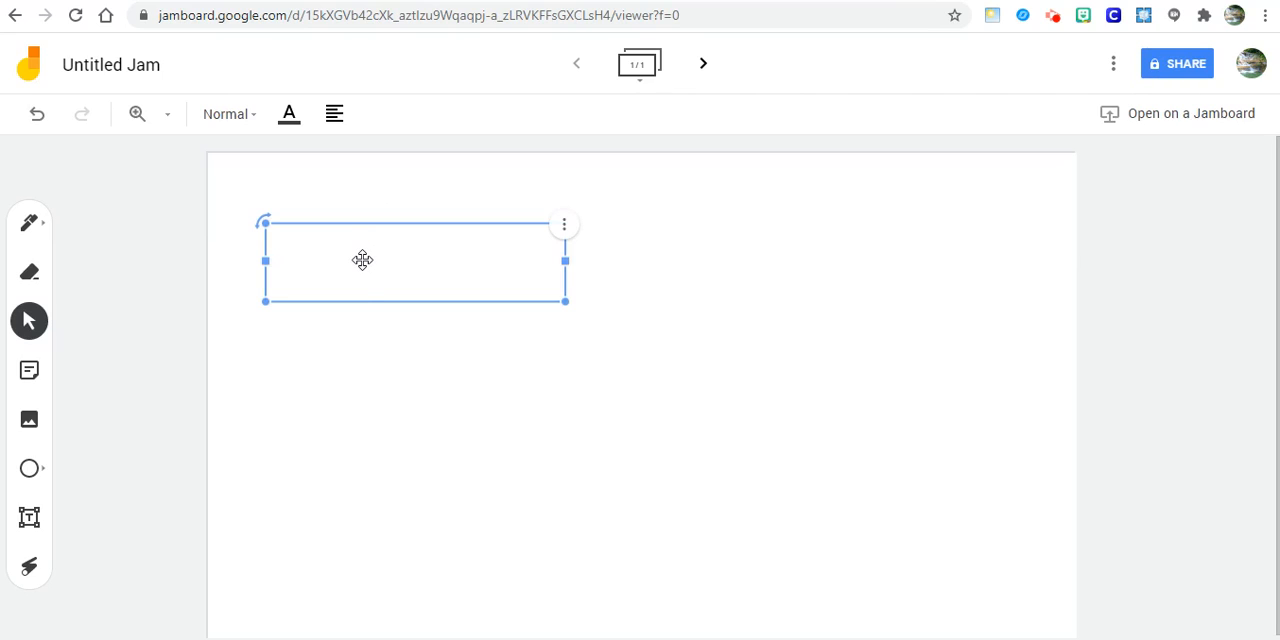
- Add a text box reading "The students use jamboard to solve their math problems"
{"action": "left_click", "coordinate": [36, 515]}
{"action": "left_click", "coordinate": [289, 283]}
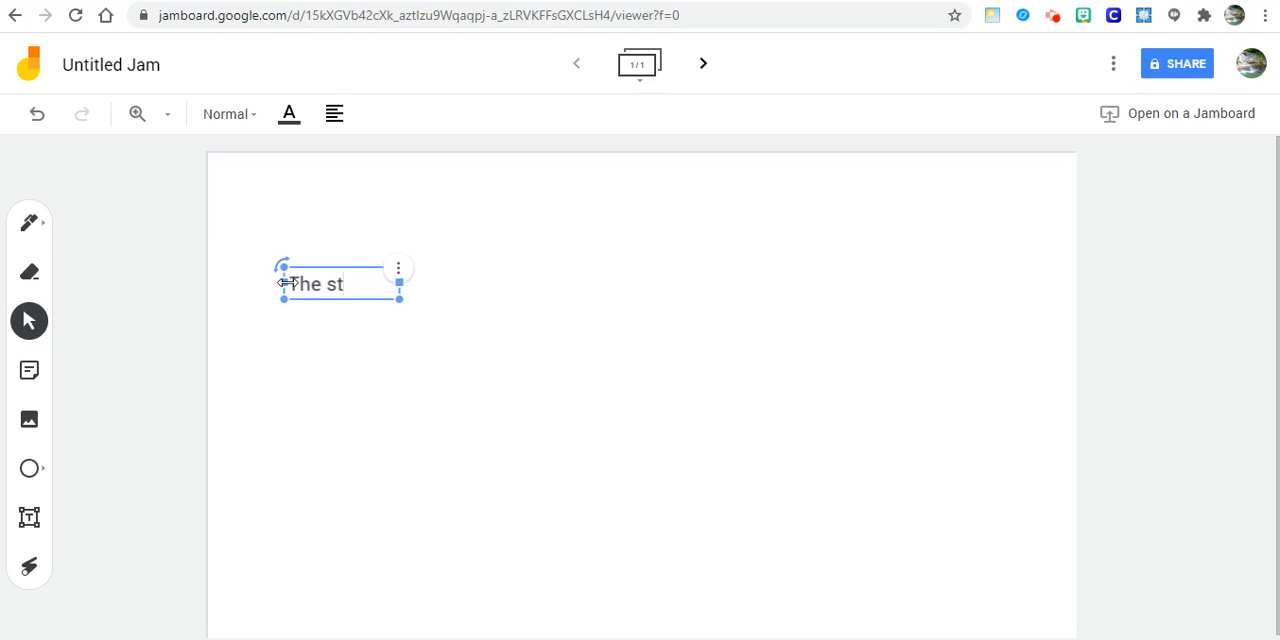
{"action": "type", "text": "The students"}
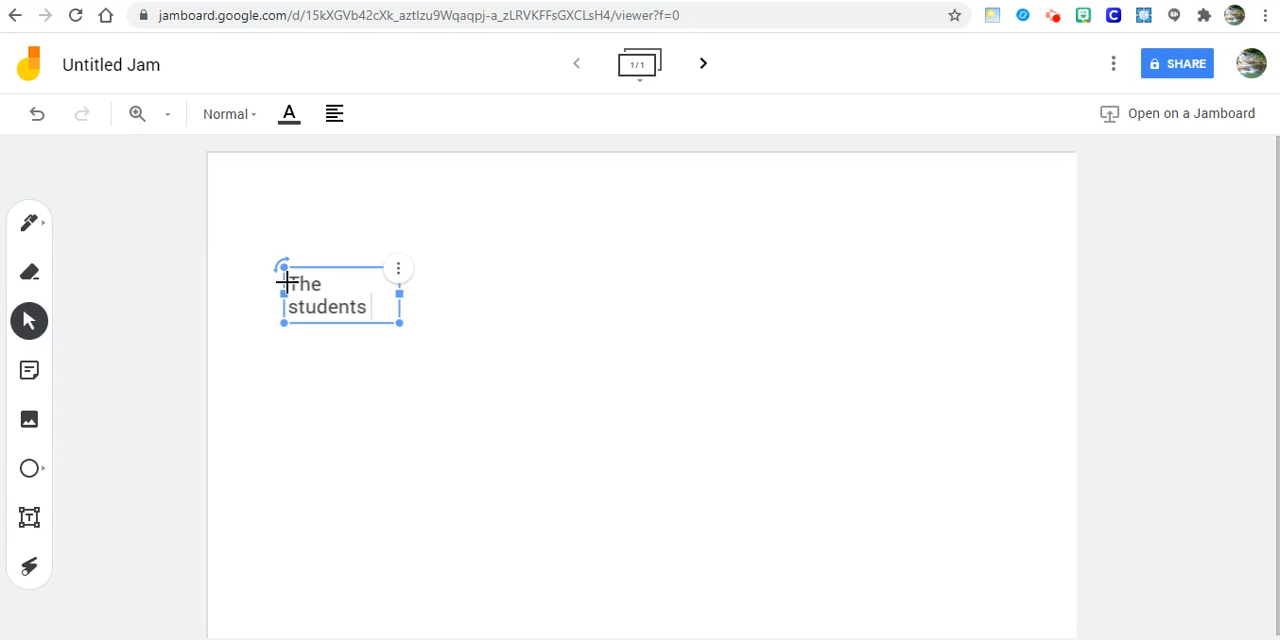
{"action": "type", "text": " use jam"}
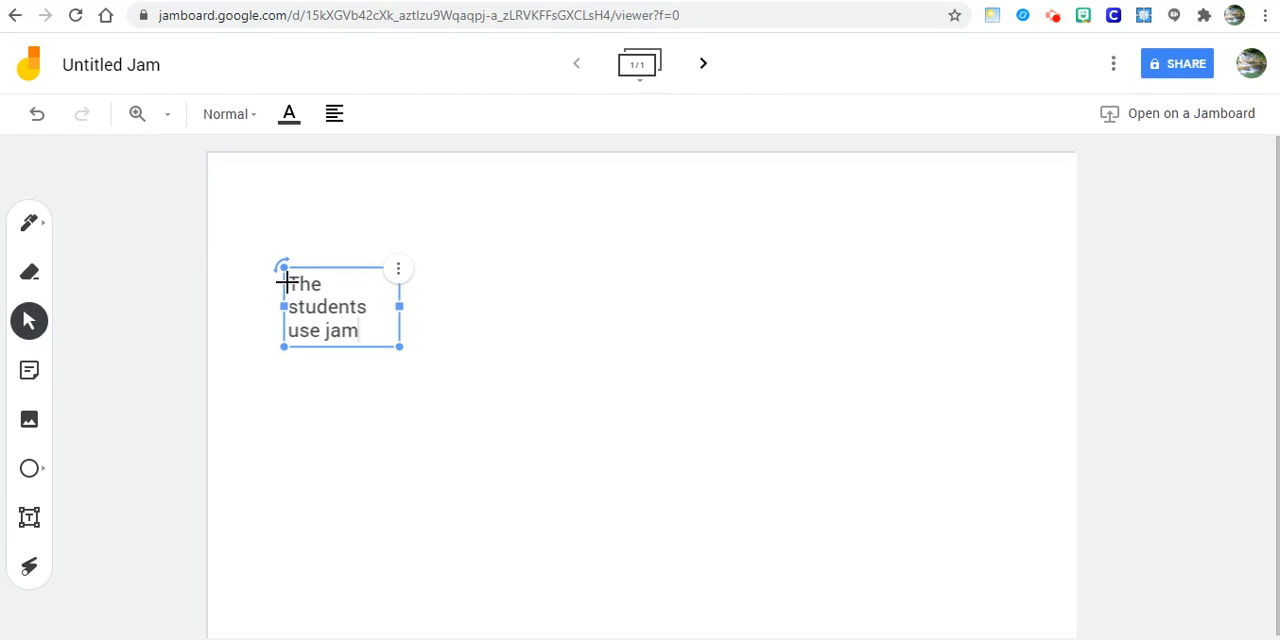
{"action": "type", "text": "board to so"}
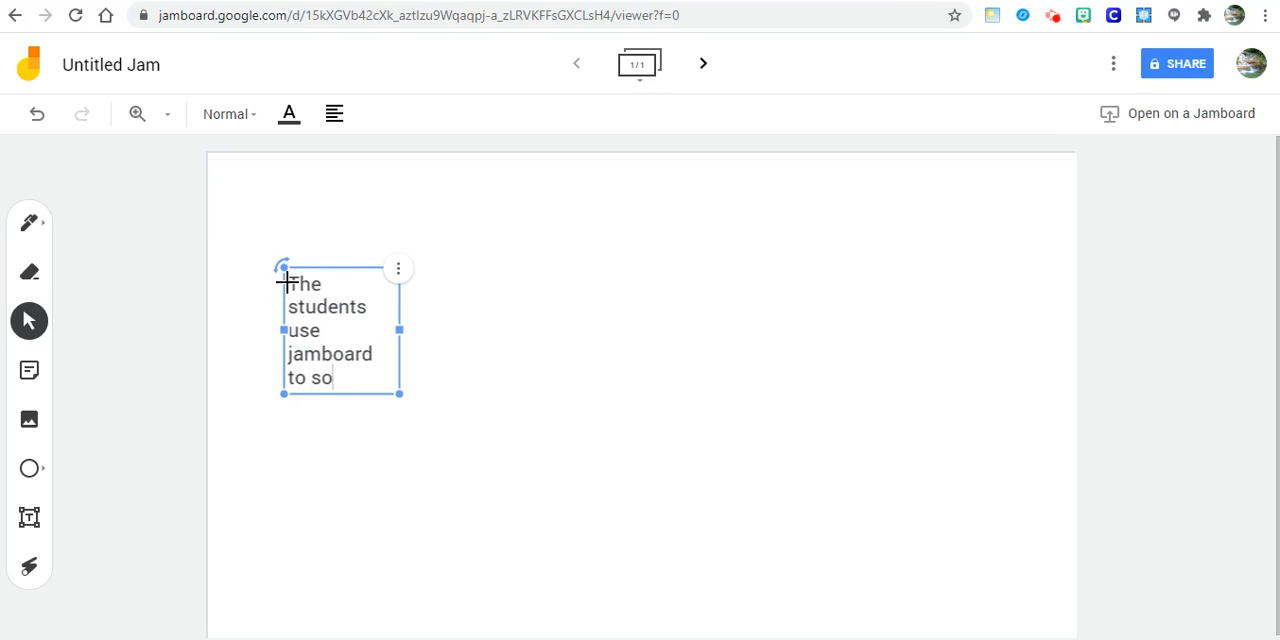
{"action": "type", "text": "lve their m"}
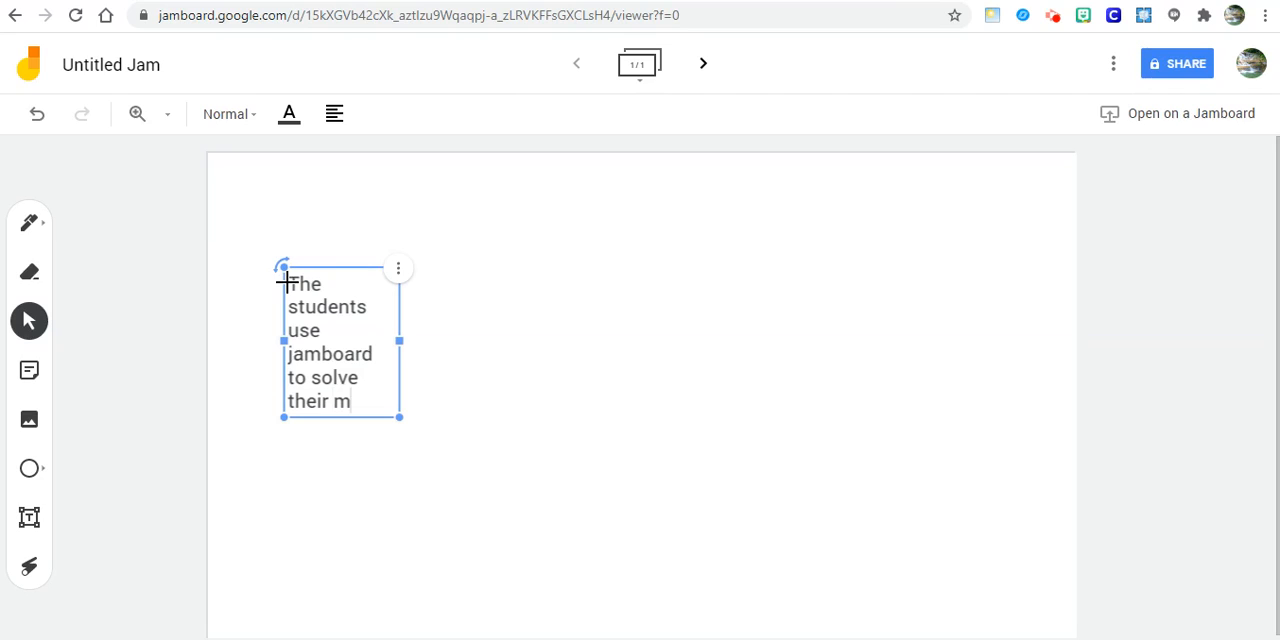
{"action": "type", "text": "ath prob"}
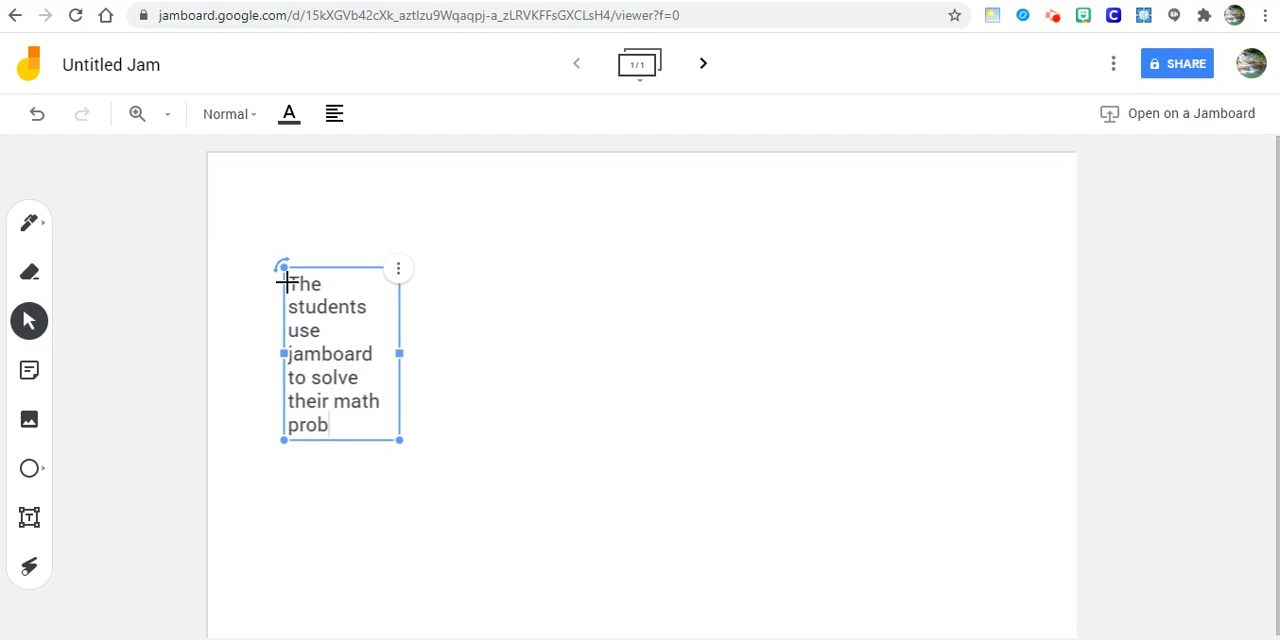
{"action": "type", "text": "lems"}
- Widen the sentence's text box until the text fits on two lines, tilt it slightly counter-clockwise, and view its Order options
{"action": "left_click_drag", "start_coordinate": [399, 353], "coordinate": [777, 345]}
{"action": "mouse_move", "coordinate": [286, 267]}
{"action": "left_mouse_down"}
{"action": "mouse_move", "coordinate": [271, 243]}
{"action": "mouse_move", "coordinate": [277, 303]}
{"action": "mouse_move", "coordinate": [280, 284]}
{"action": "left_mouse_up"}
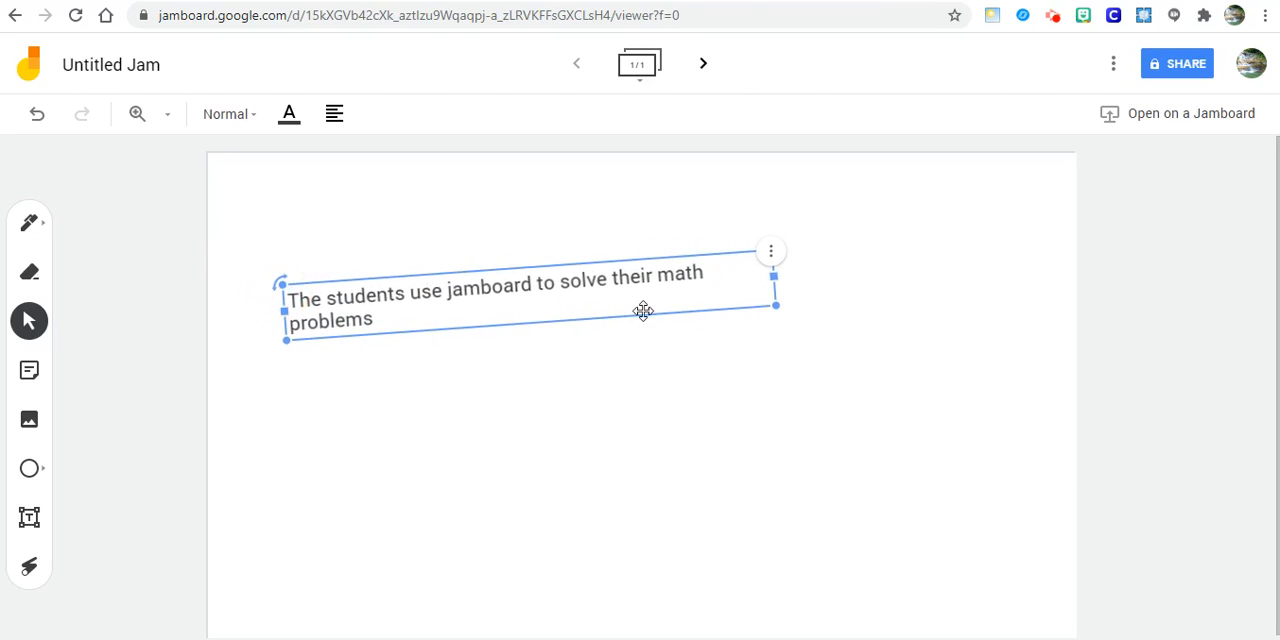
{"action": "left_click", "coordinate": [771, 253]}
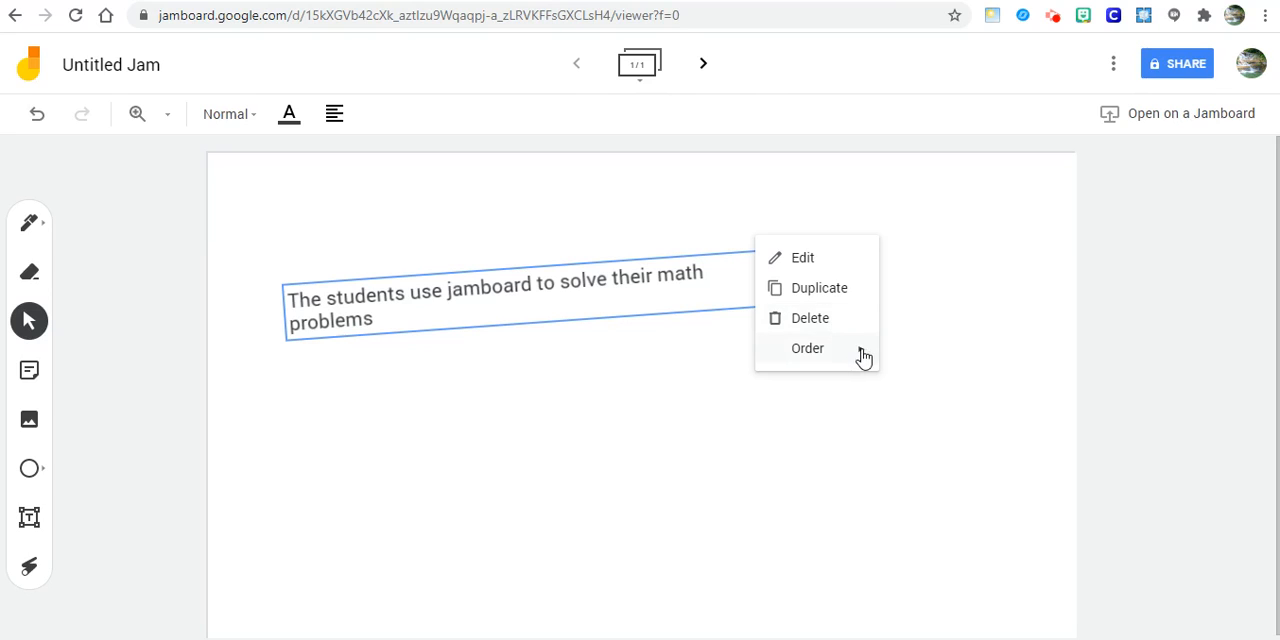
{"action": "mouse_move", "coordinate": [863, 357]}
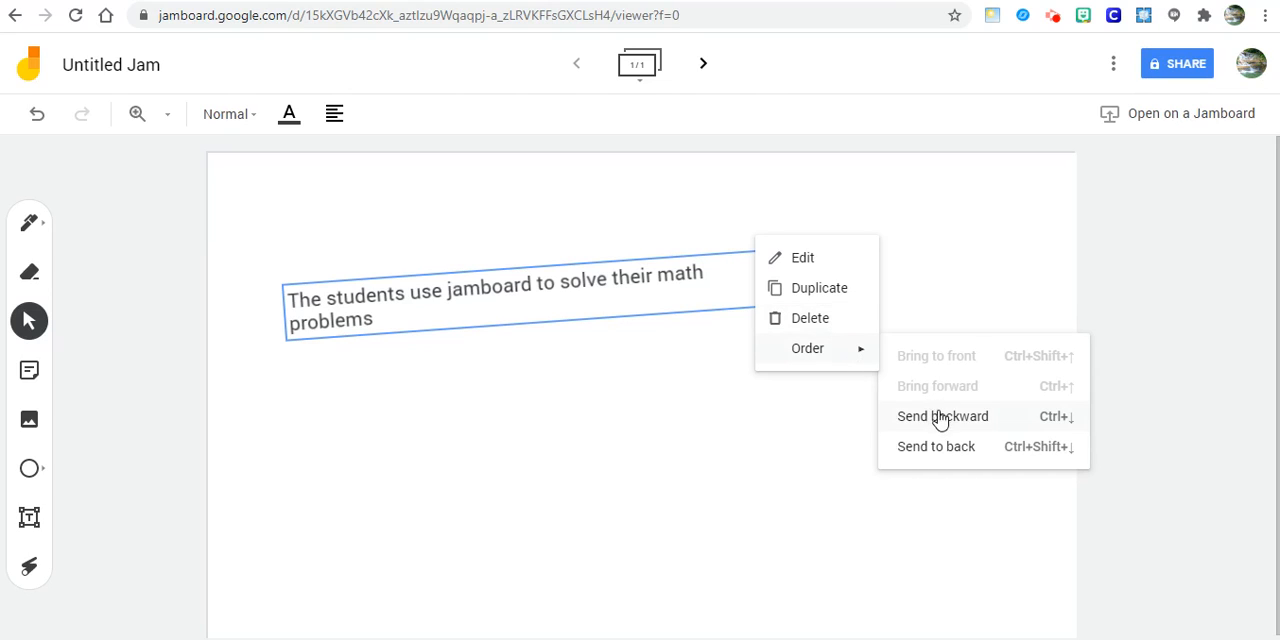
{"action": "left_click", "coordinate": [694, 268]}
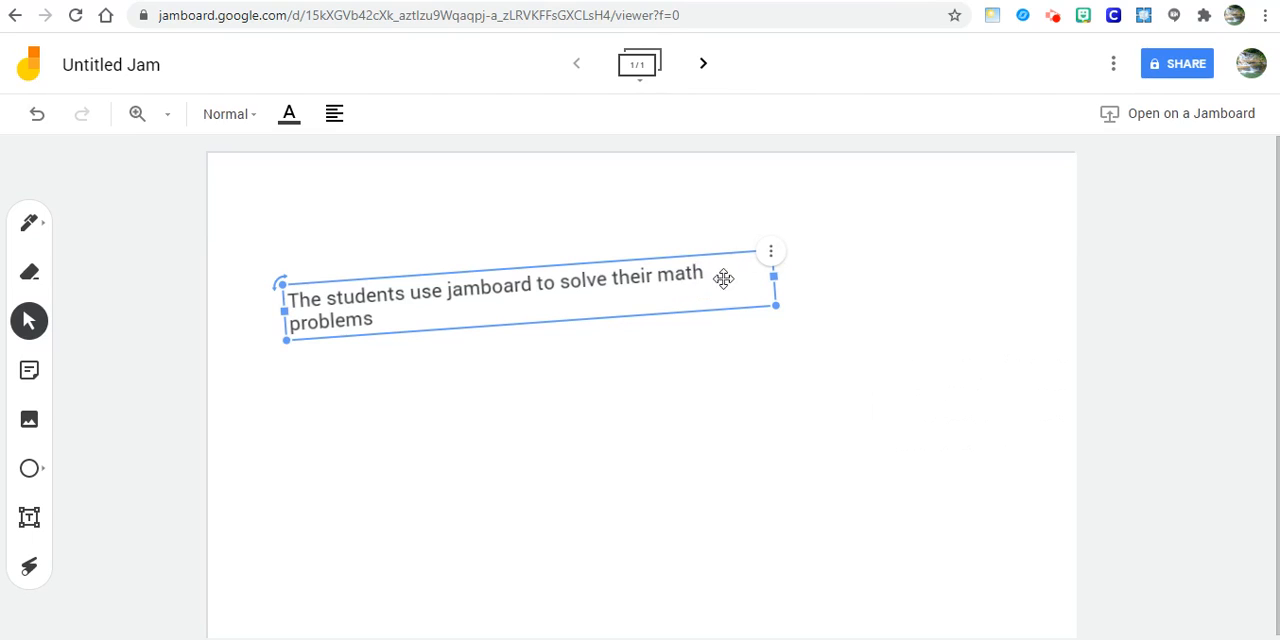
- Move the tilted text box toward the frame's upper edge and rotate it level
{"action": "left_click_drag", "start_coordinate": [643, 300], "coordinate": [610, 232]}
{"action": "mouse_move", "coordinate": [252, 214]}
{"action": "left_mouse_down"}
{"action": "mouse_move", "coordinate": [251, 201]}
{"action": "mouse_move", "coordinate": [256, 210]}
{"action": "left_mouse_up"}
- Colour the sentence about students using jamboard red and set its text style to Display
{"action": "left_click", "coordinate": [388, 299]}
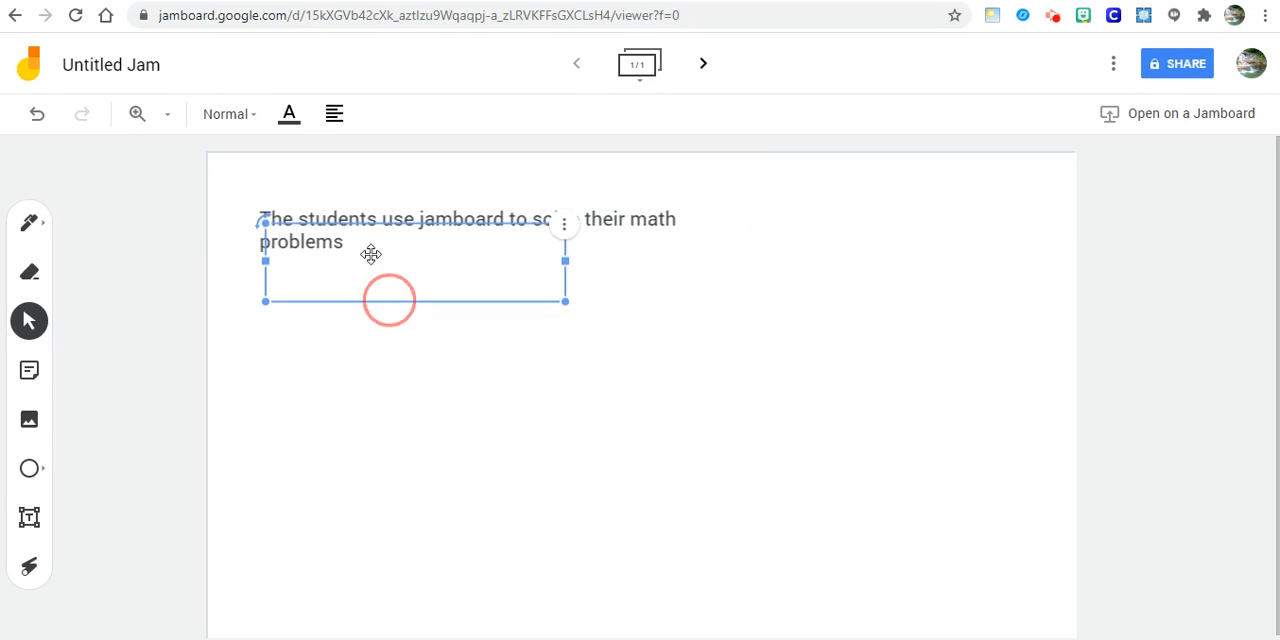
{"action": "left_click", "coordinate": [288, 116]}
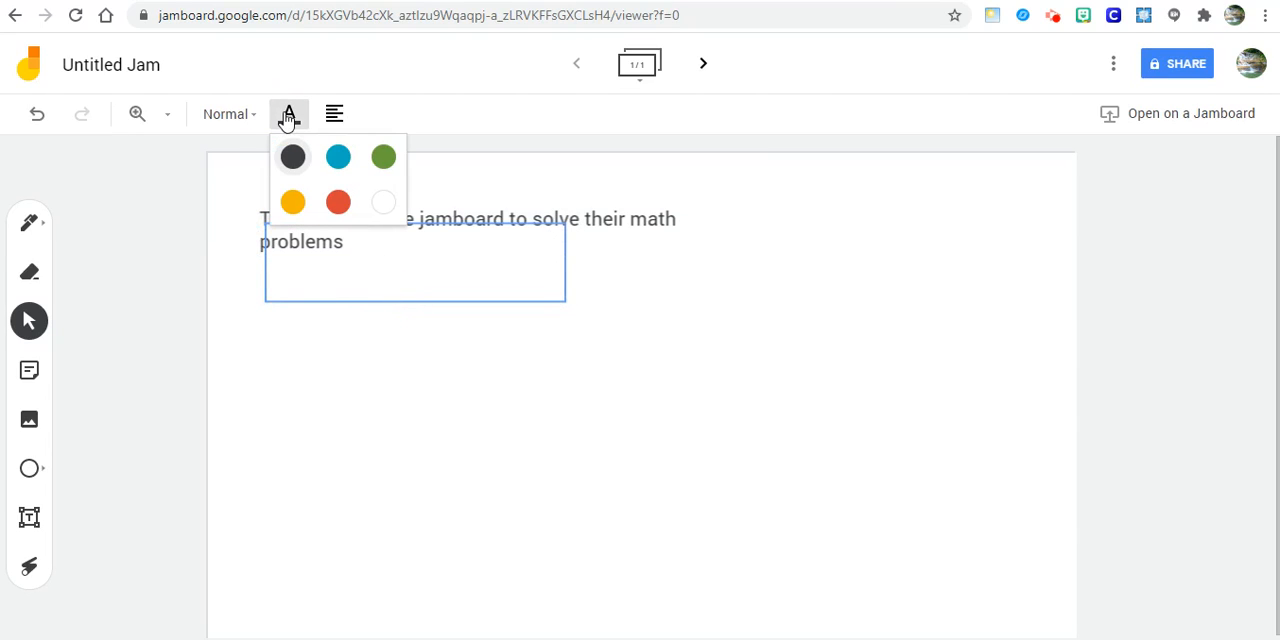
{"action": "left_click", "coordinate": [347, 208]}
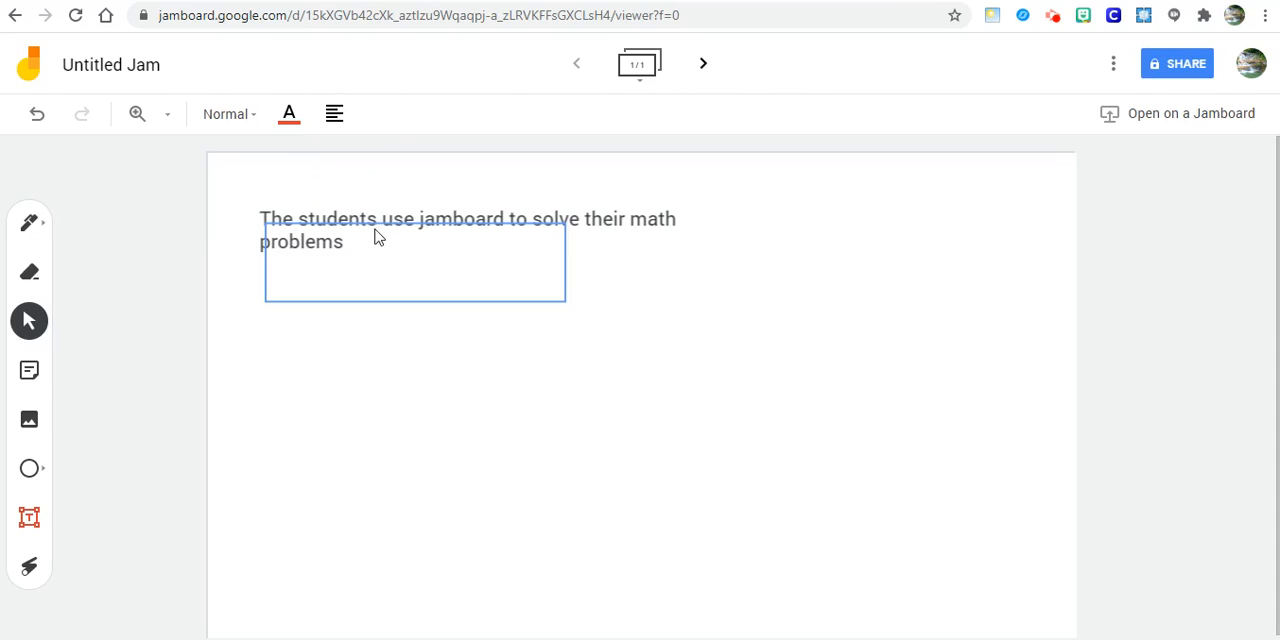
{"action": "left_click", "coordinate": [375, 228]}
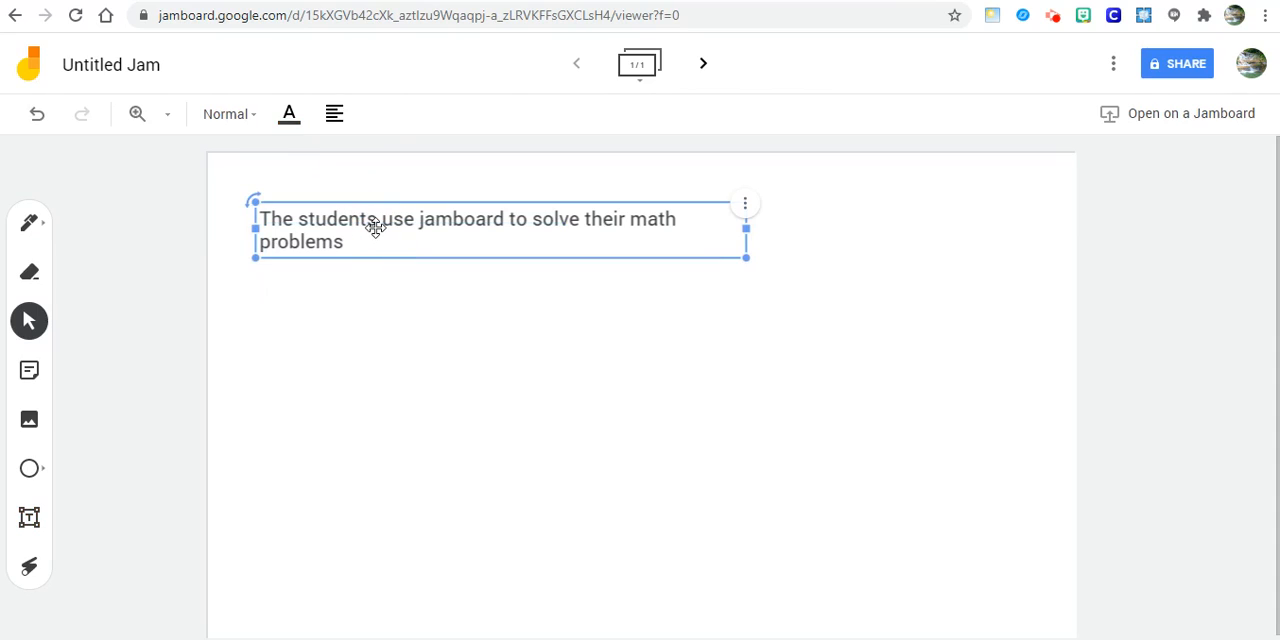
{"action": "left_click", "coordinate": [291, 117]}
{"action": "left_click", "coordinate": [340, 206]}
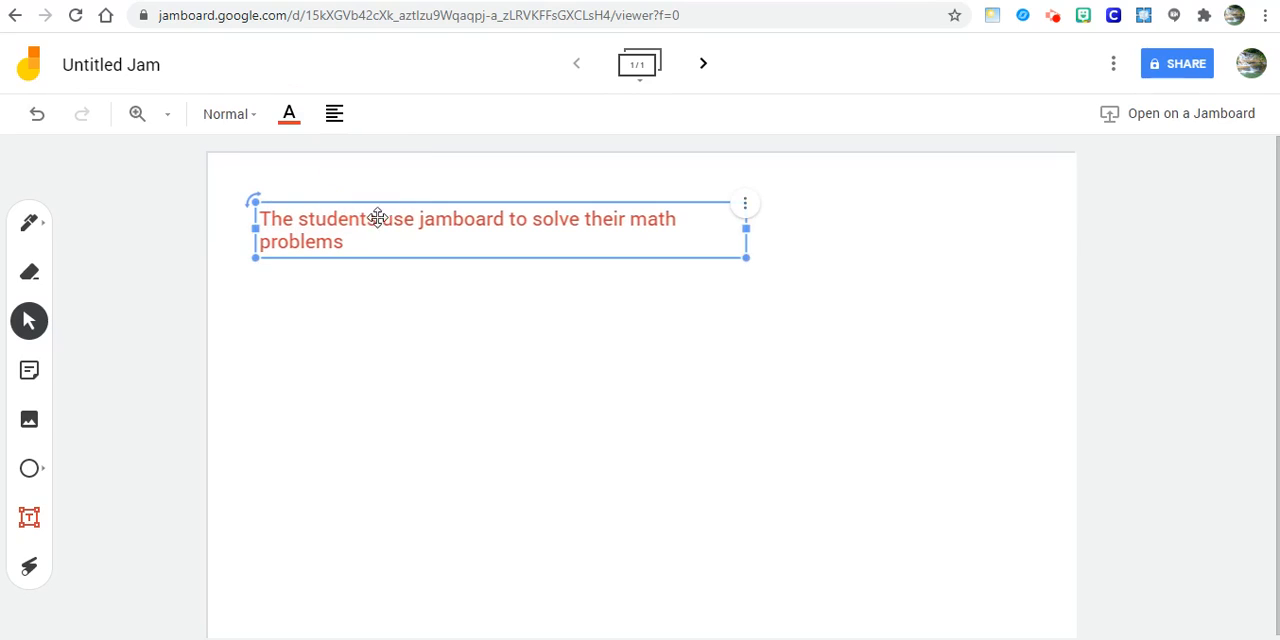
{"action": "left_click", "coordinate": [243, 116]}
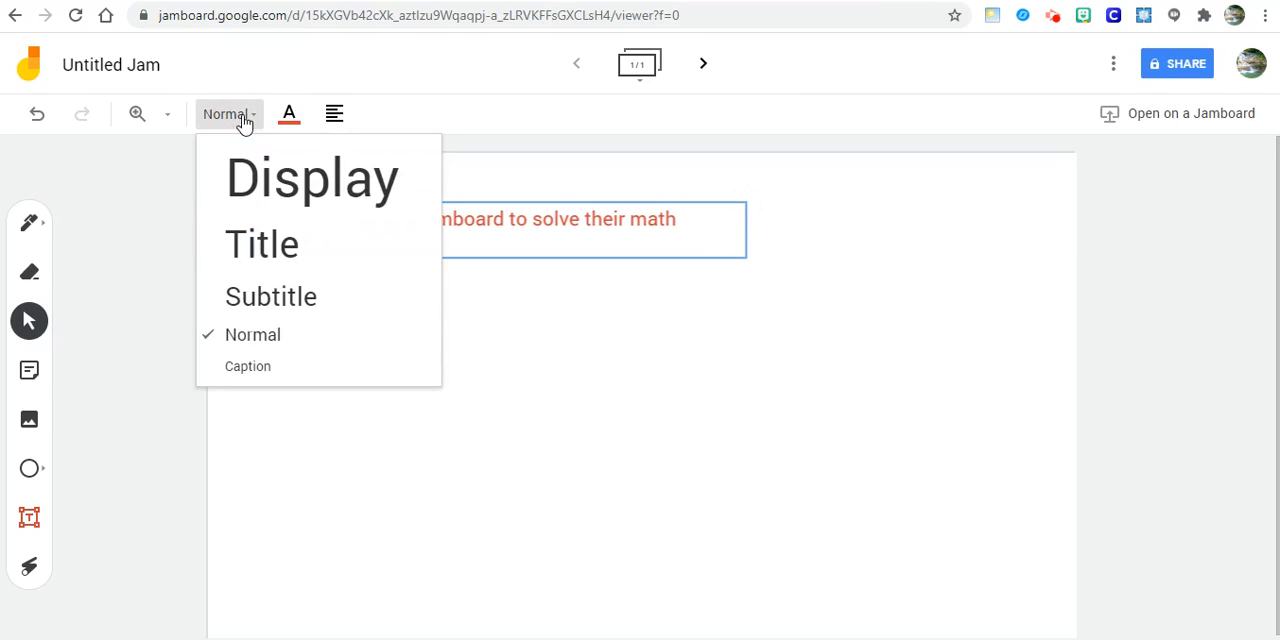
{"action": "left_click", "coordinate": [280, 190]}
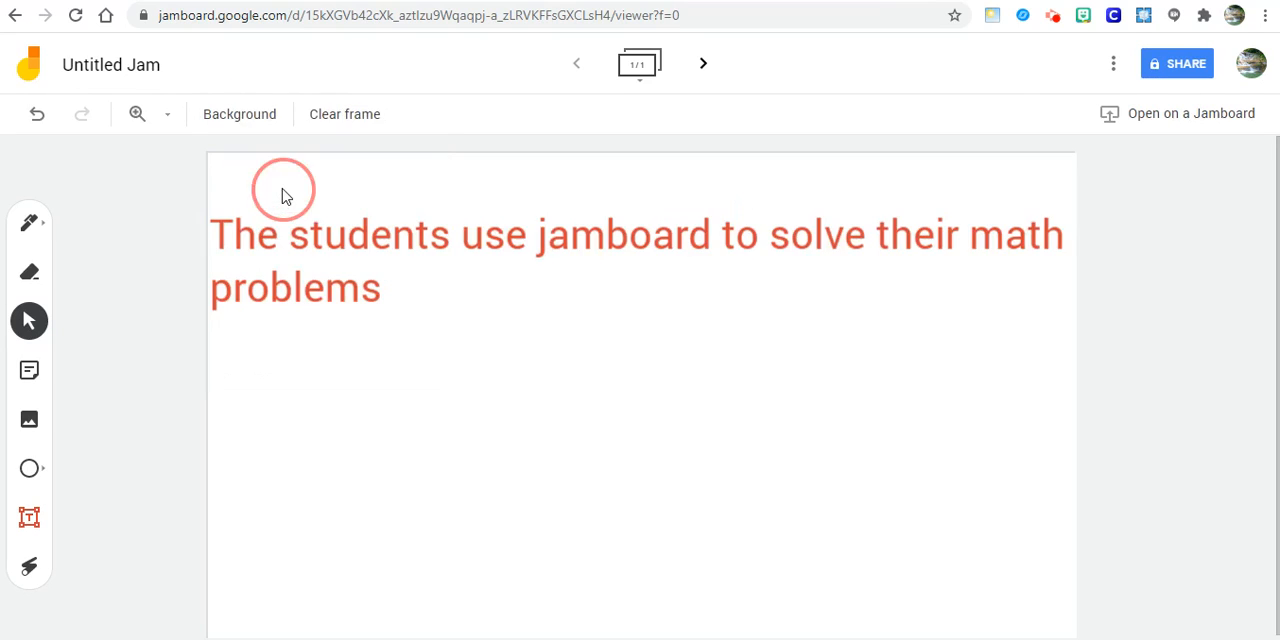
{"action": "left_click", "coordinate": [262, 114]}
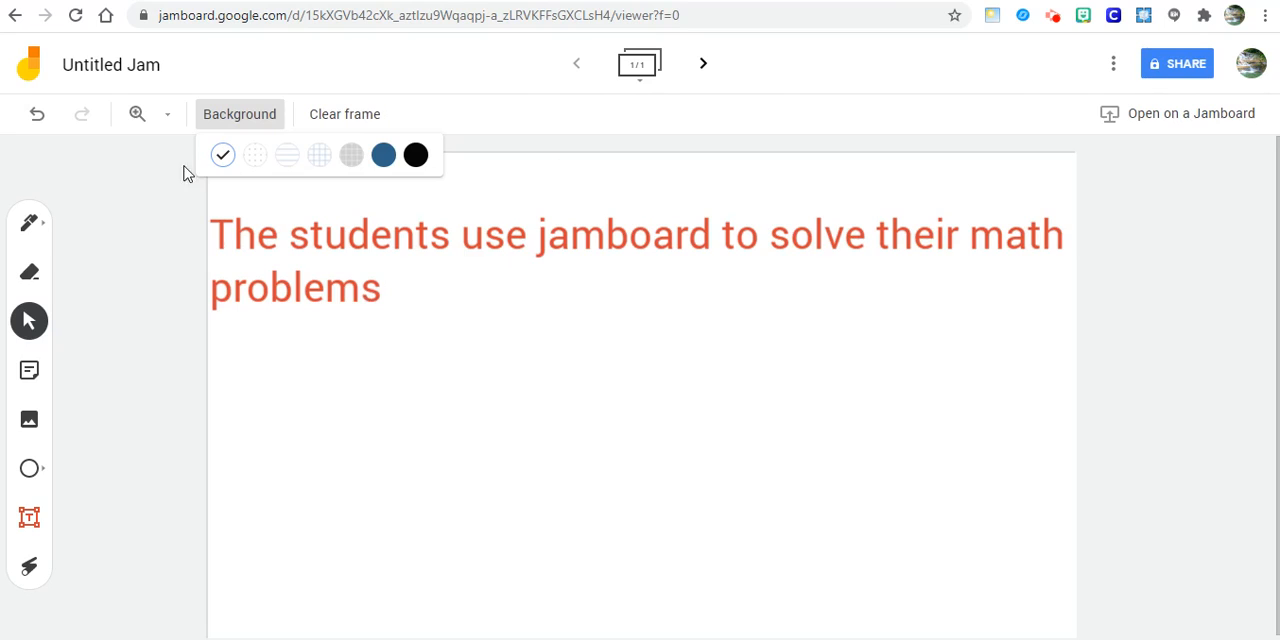
{"action": "left_click", "coordinate": [575, 197]}
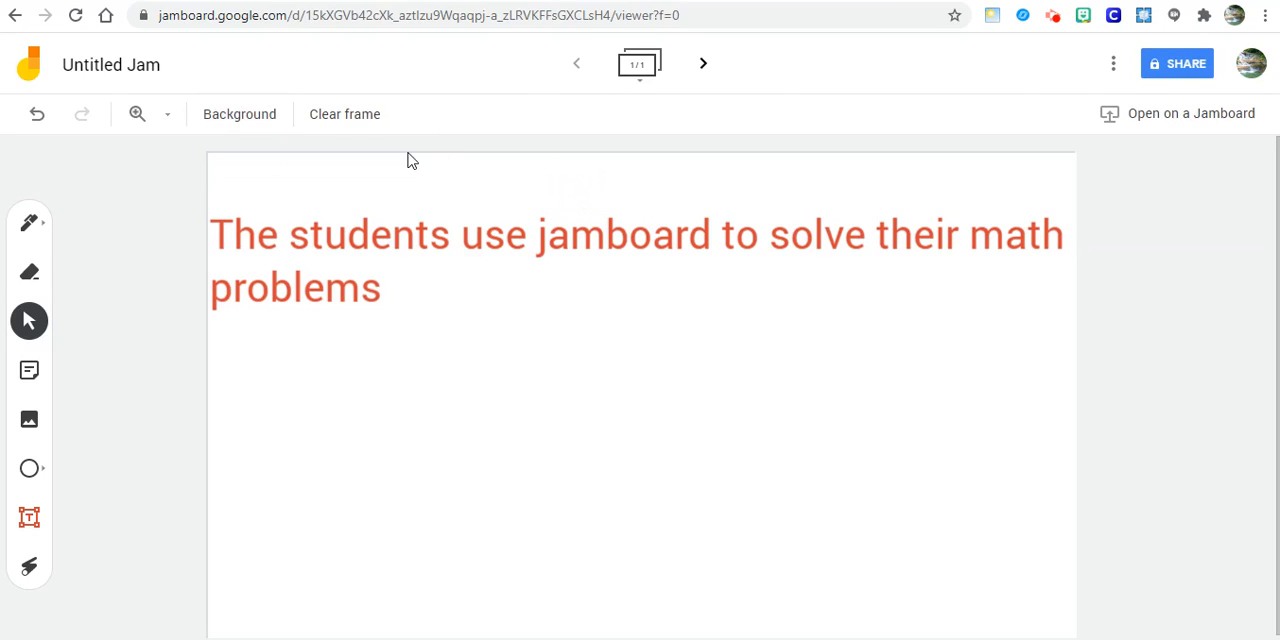
{"action": "left_click", "coordinate": [254, 118]}
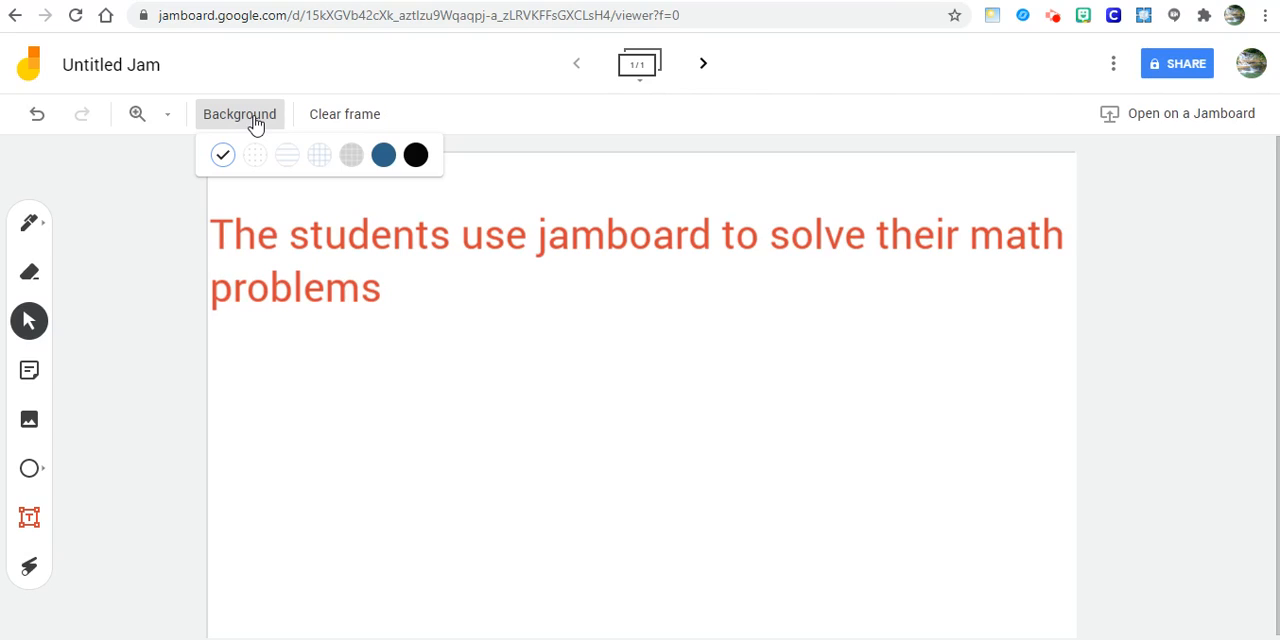
- Delete the red text box containing the sentence about math problems
{"action": "left_click", "coordinate": [266, 235]}
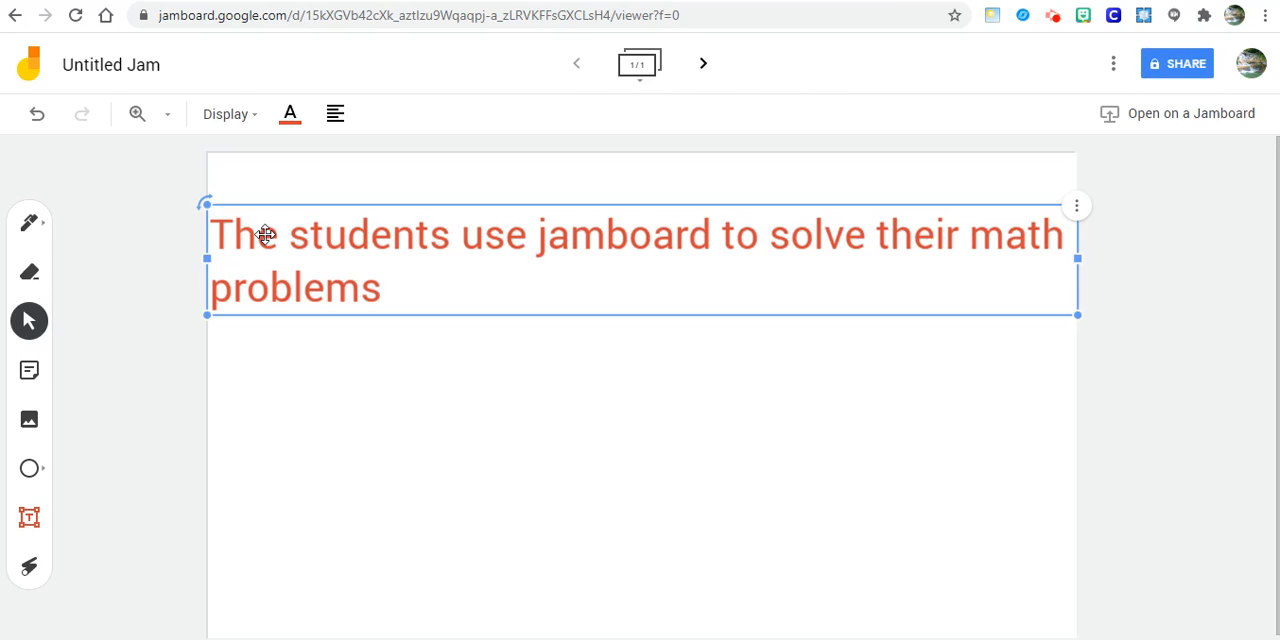
{"action": "left_click", "coordinate": [1077, 206]}
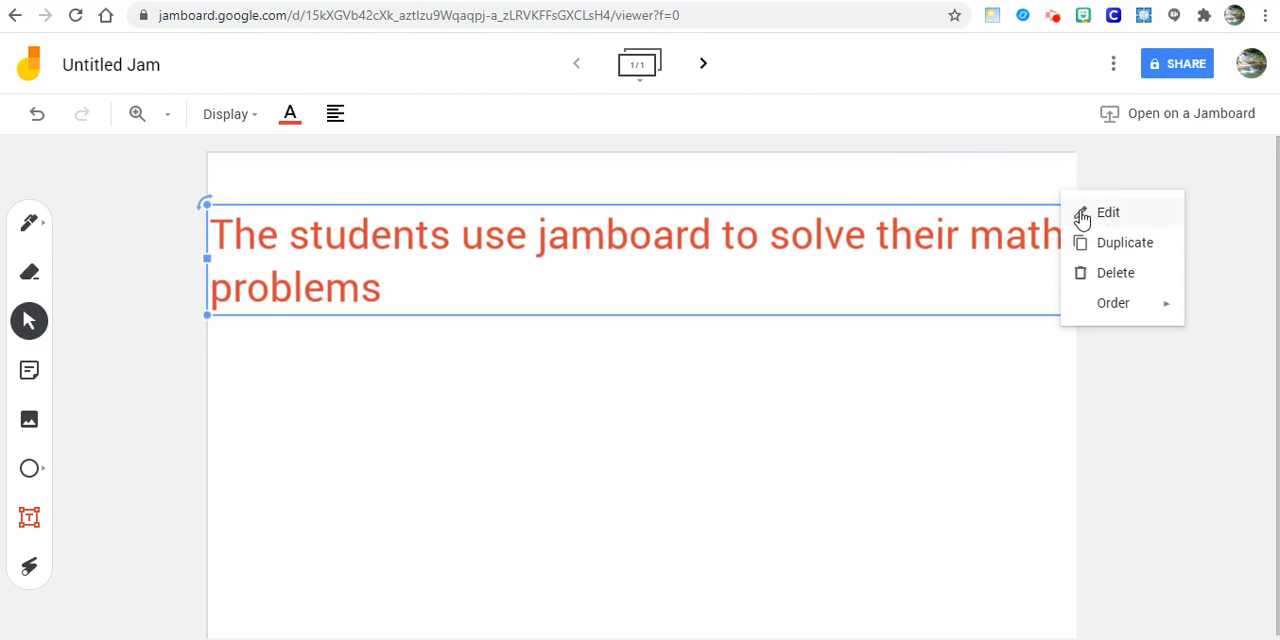
{"action": "left_click", "coordinate": [1115, 275]}
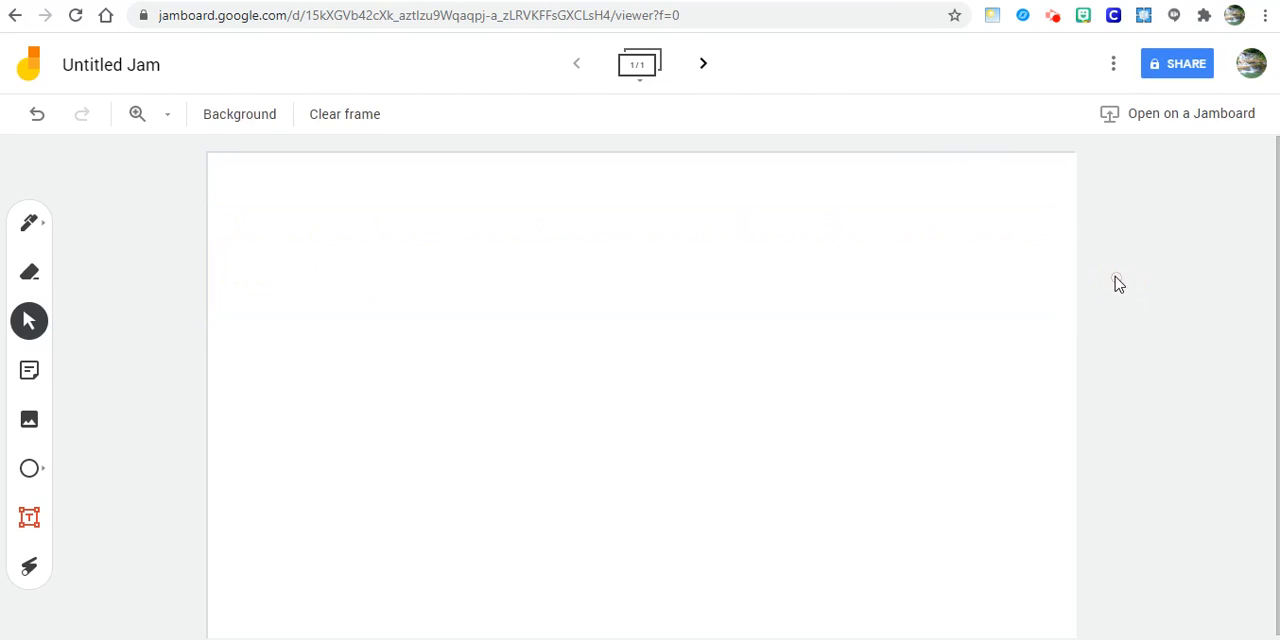
- Set the blank frame's background to the dotted pattern
{"action": "left_click", "coordinate": [231, 120]}
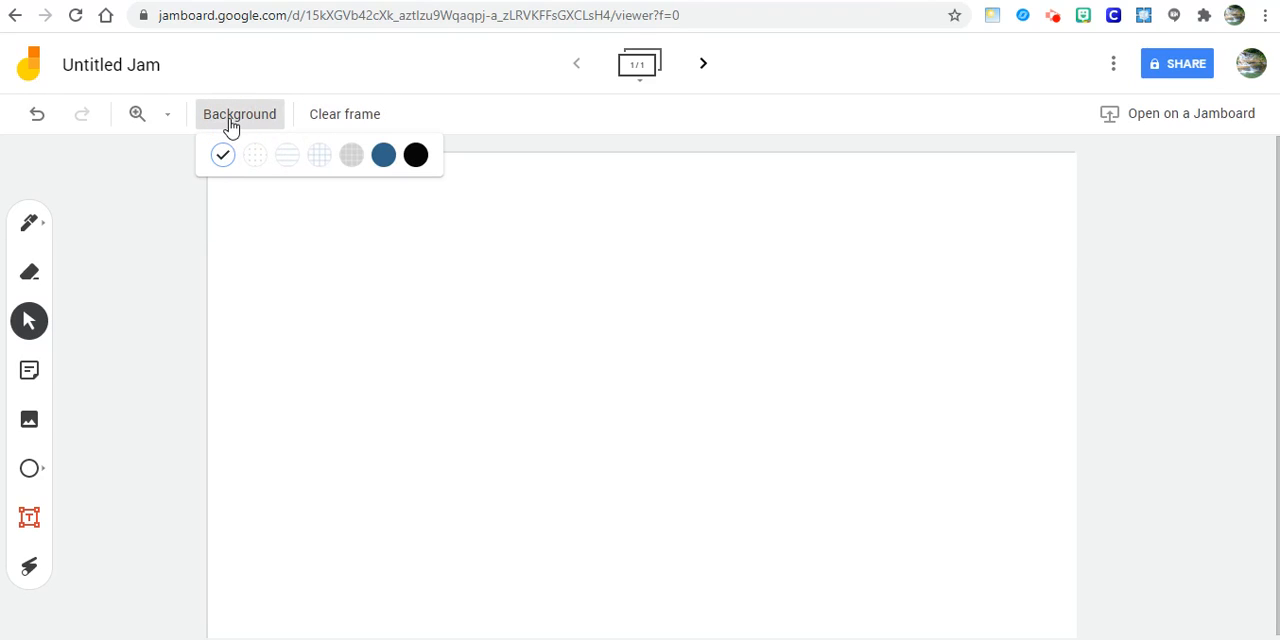
{"action": "left_click", "coordinate": [255, 155]}
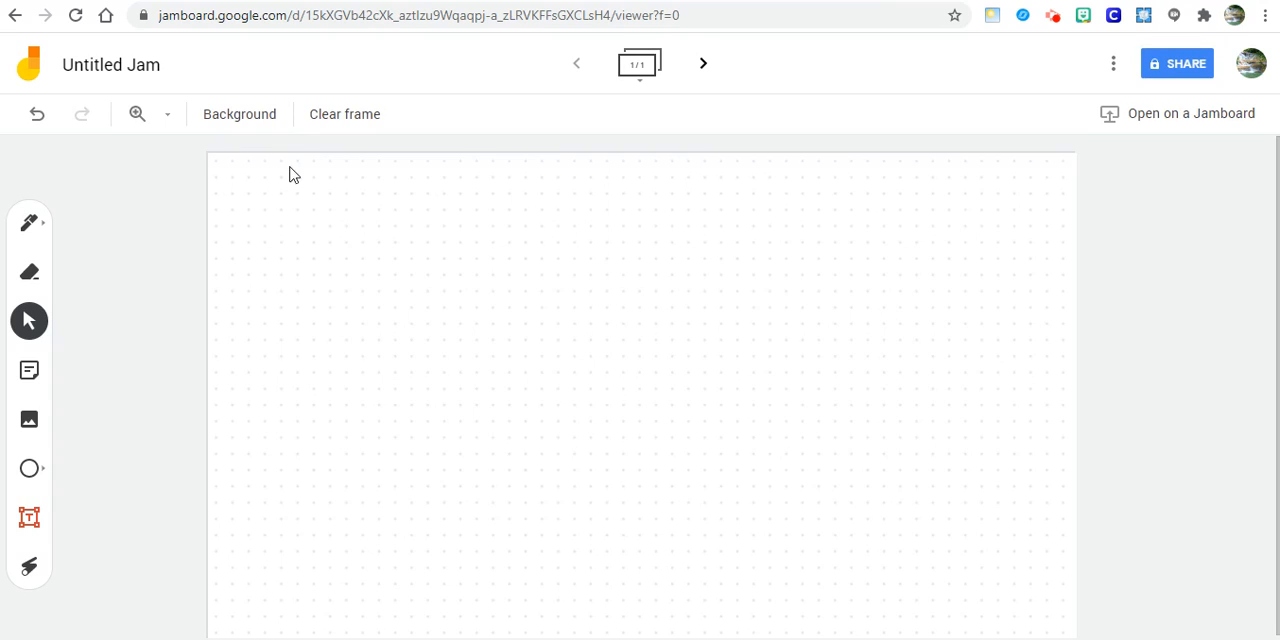
- Try the ruled, blue grid, grey grid, dark blue and black backgrounds on the frame, one after another
{"action": "left_click", "coordinate": [265, 120]}
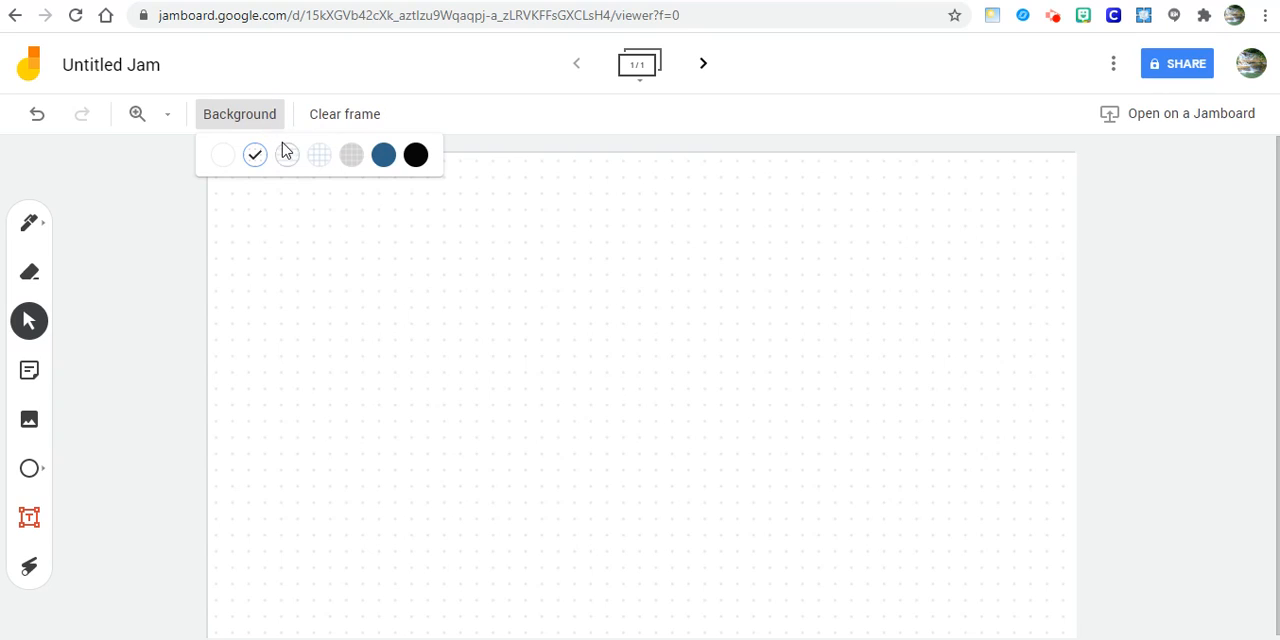
{"action": "left_click", "coordinate": [286, 153]}
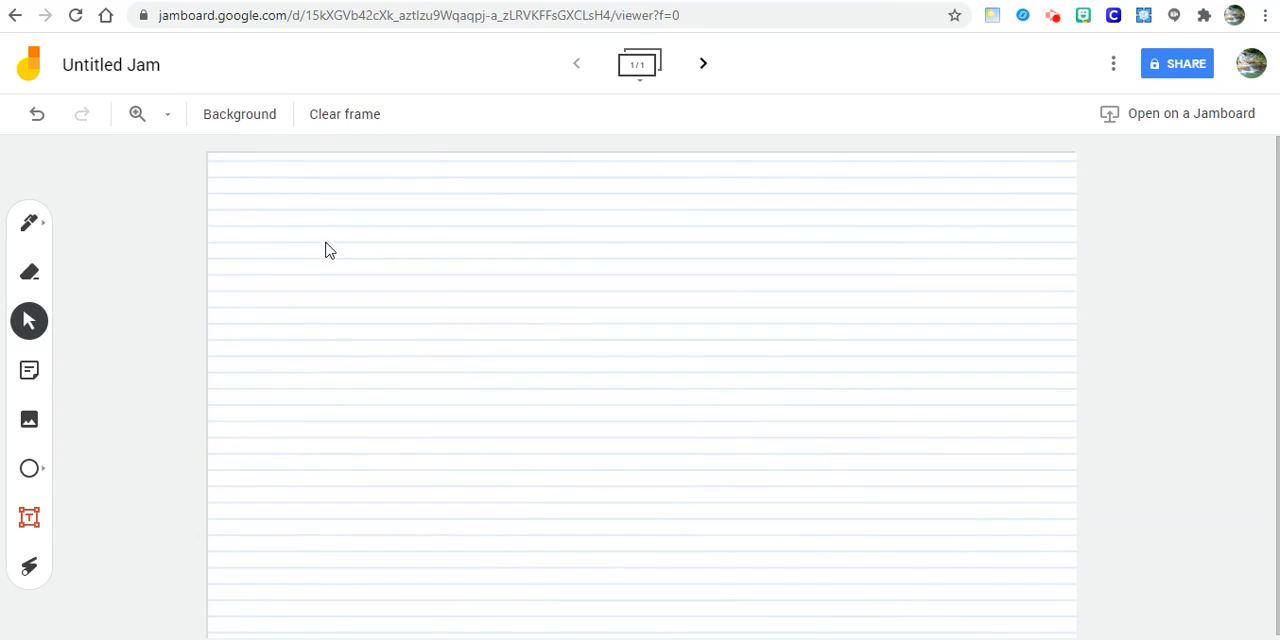
{"action": "left_click", "coordinate": [262, 120]}
{"action": "left_click", "coordinate": [324, 152]}
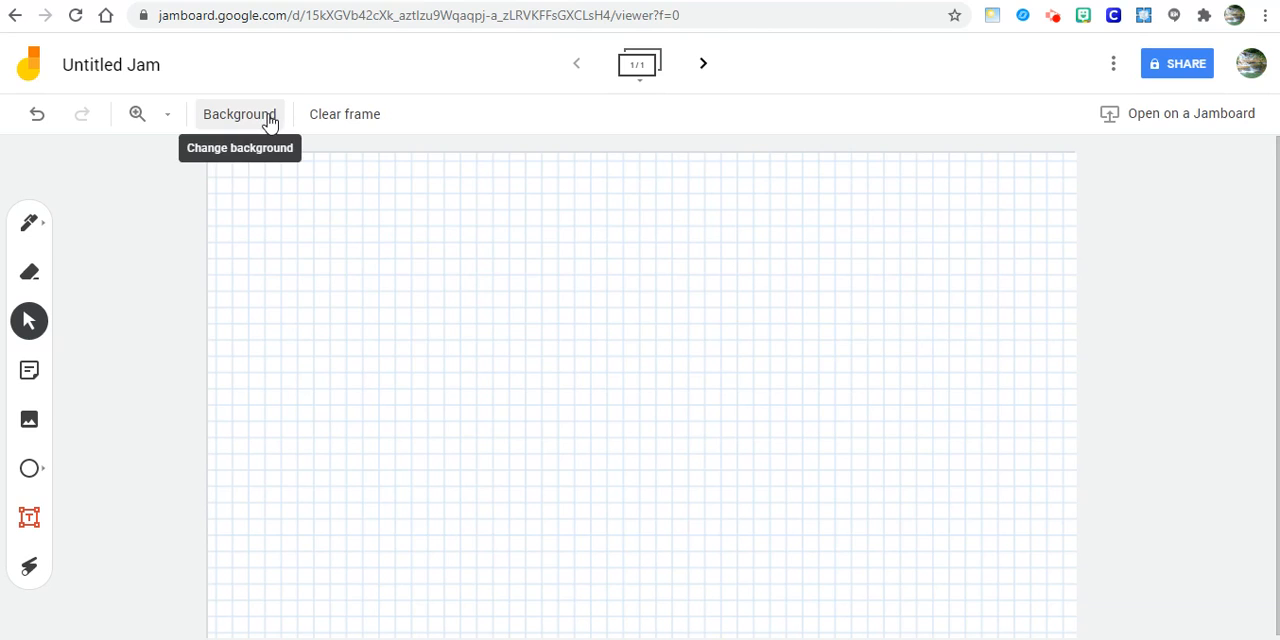
{"action": "left_click", "coordinate": [269, 121]}
{"action": "left_click", "coordinate": [356, 160]}
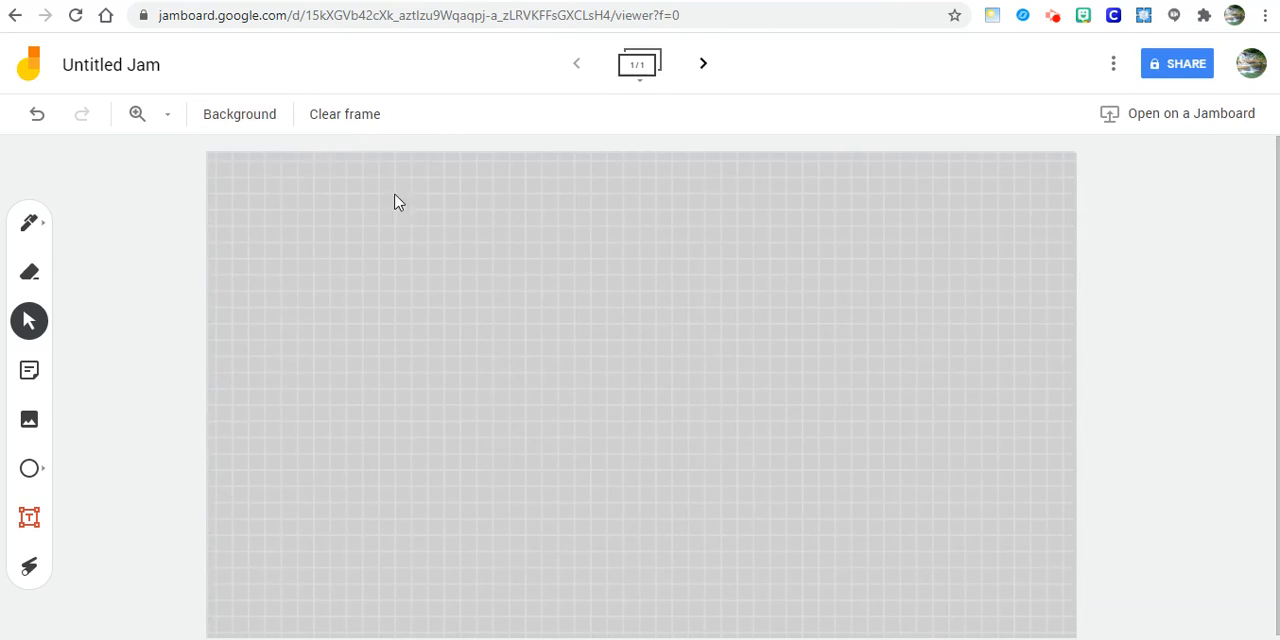
{"action": "left_click", "coordinate": [256, 117]}
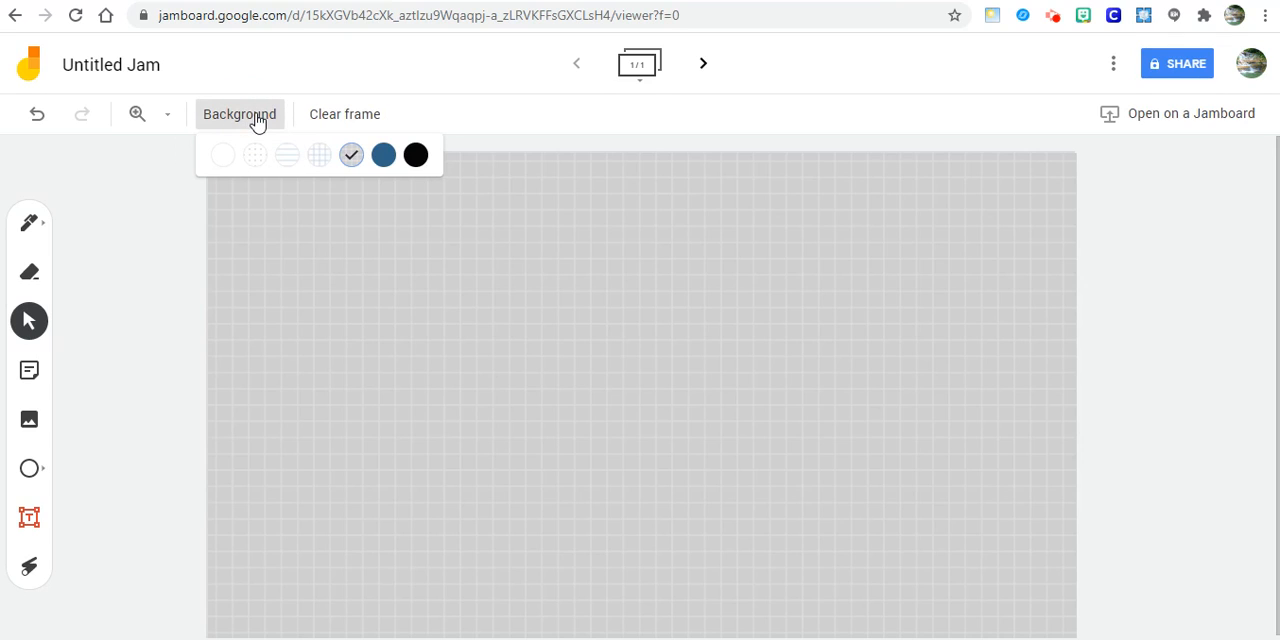
{"action": "left_click", "coordinate": [383, 155]}
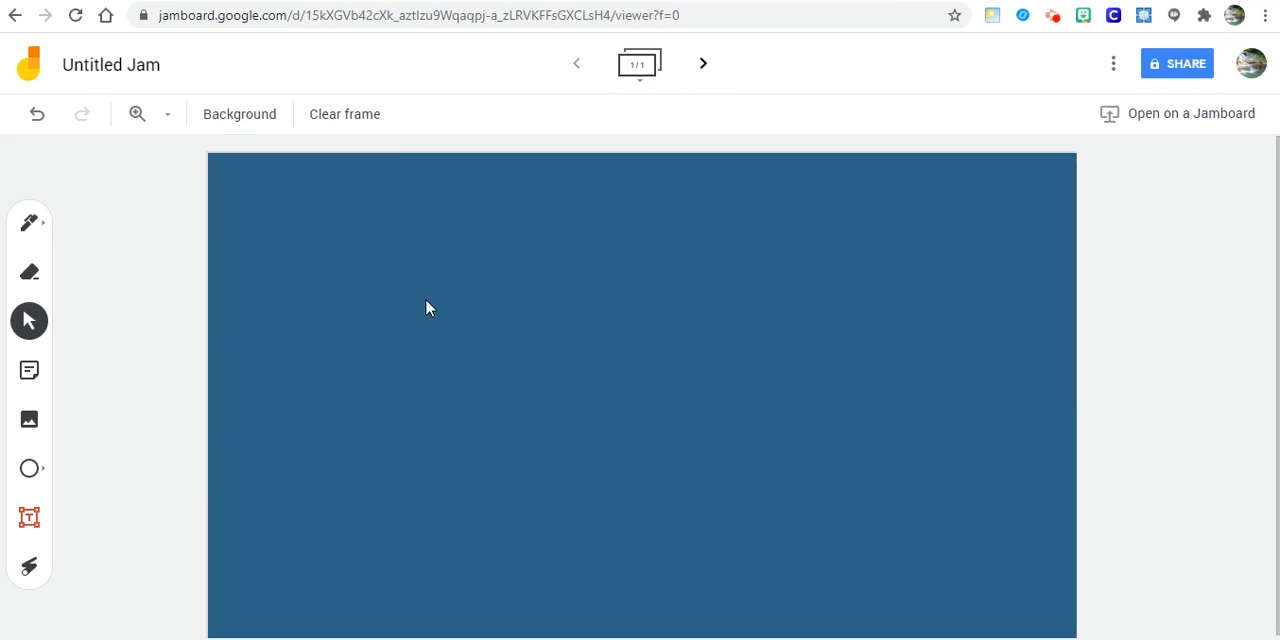
{"action": "left_click", "coordinate": [274, 124]}
{"action": "left_click", "coordinate": [410, 158]}
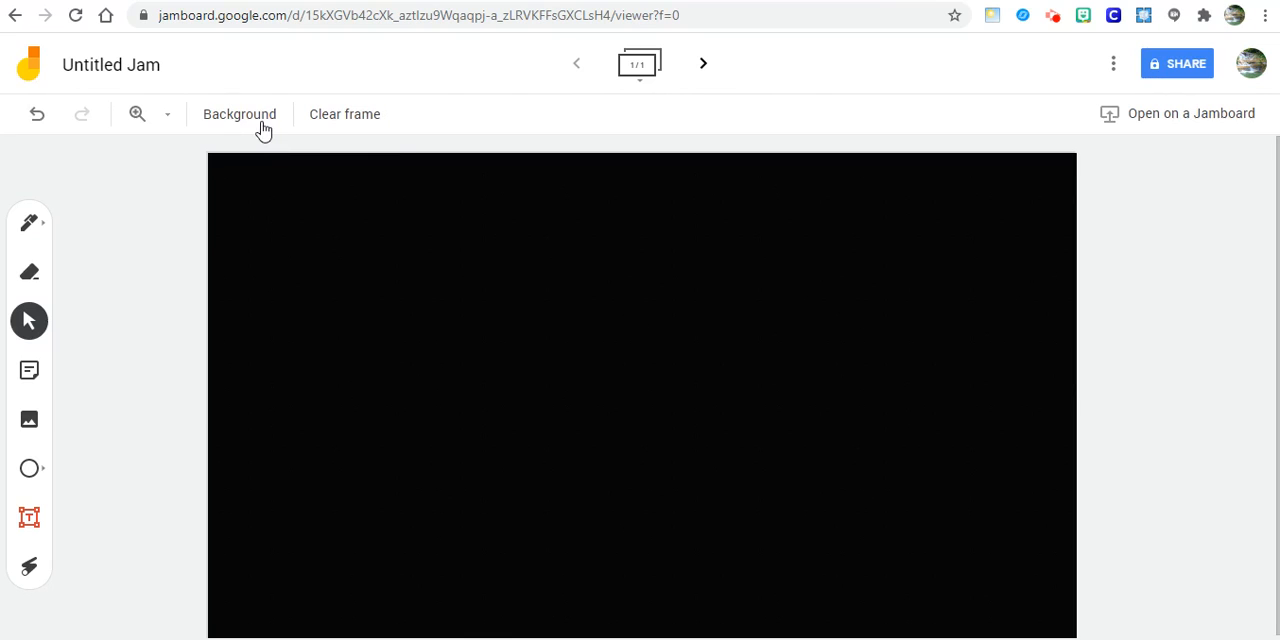
- Set the frame's background to the Rules pattern
{"action": "left_click", "coordinate": [262, 118]}
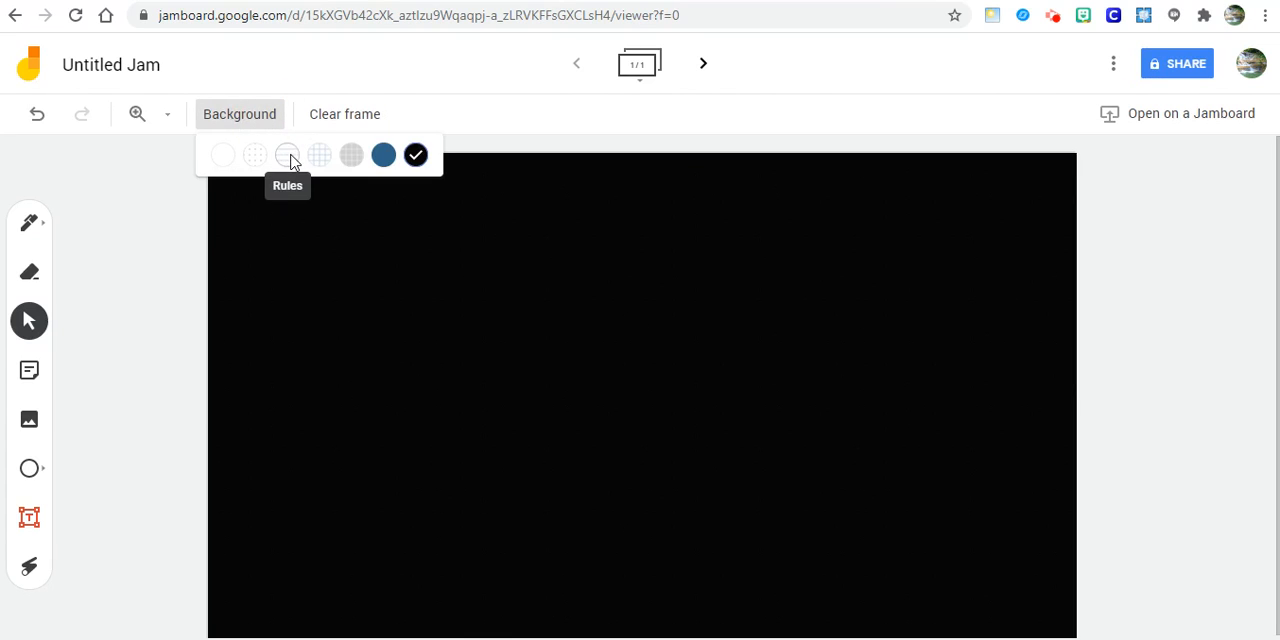
{"action": "left_click", "coordinate": [290, 156]}
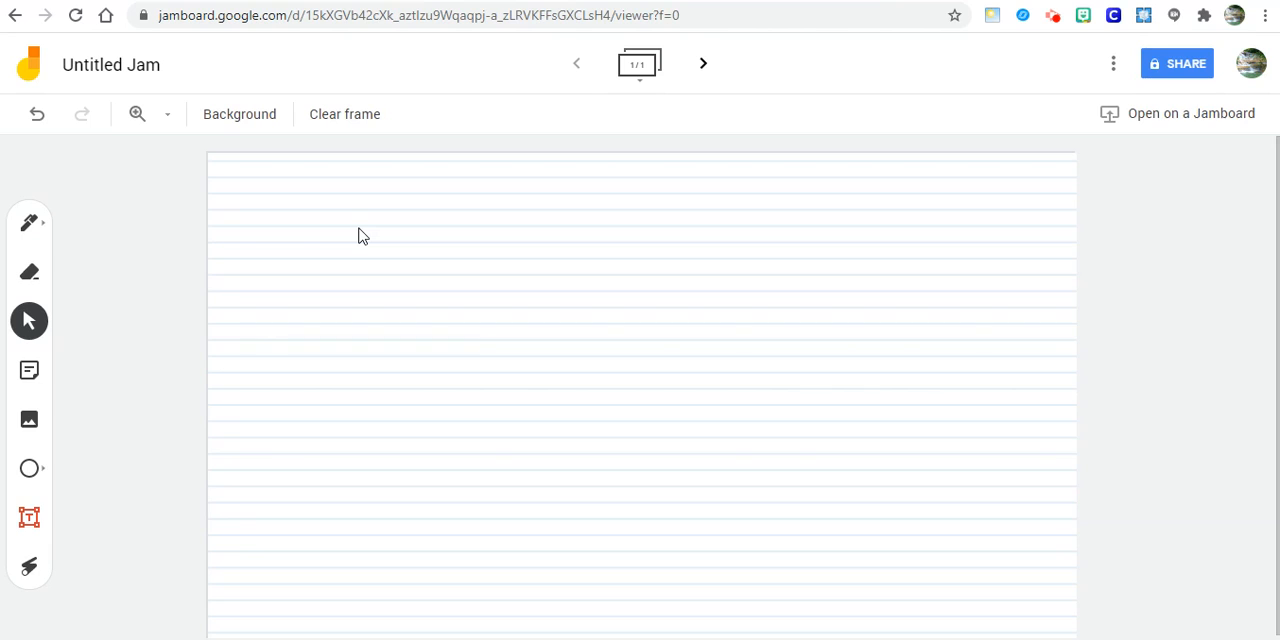
{"action": "left_click", "coordinate": [358, 228]}
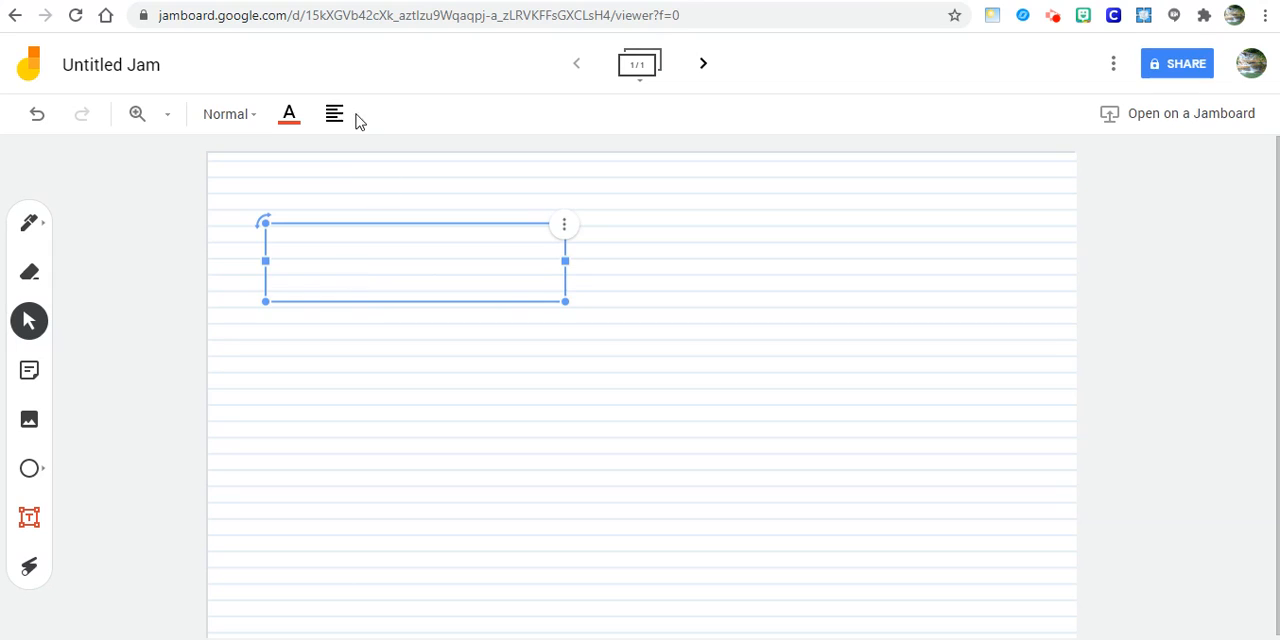
{"action": "left_click", "coordinate": [362, 360]}
{"action": "left_click", "coordinate": [311, 234]}
{"action": "left_click", "coordinate": [406, 390]}
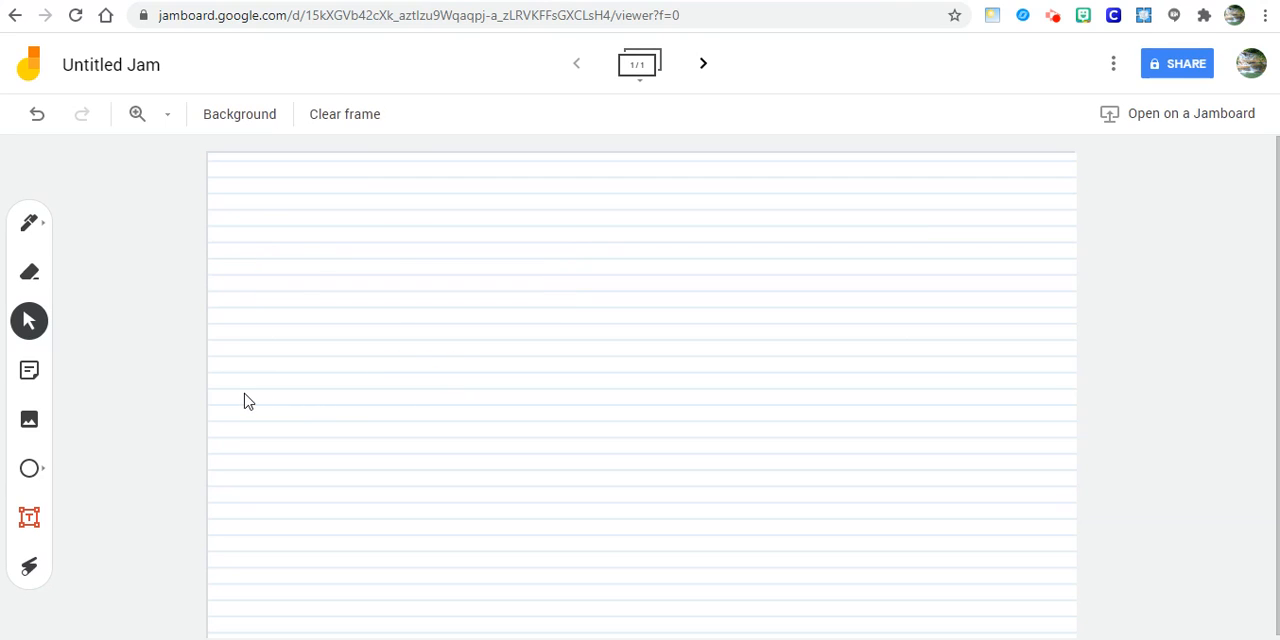
- Draw a large circle in the upper-left area of the frame and fill it with light blue
{"action": "left_click", "coordinate": [30, 469]}
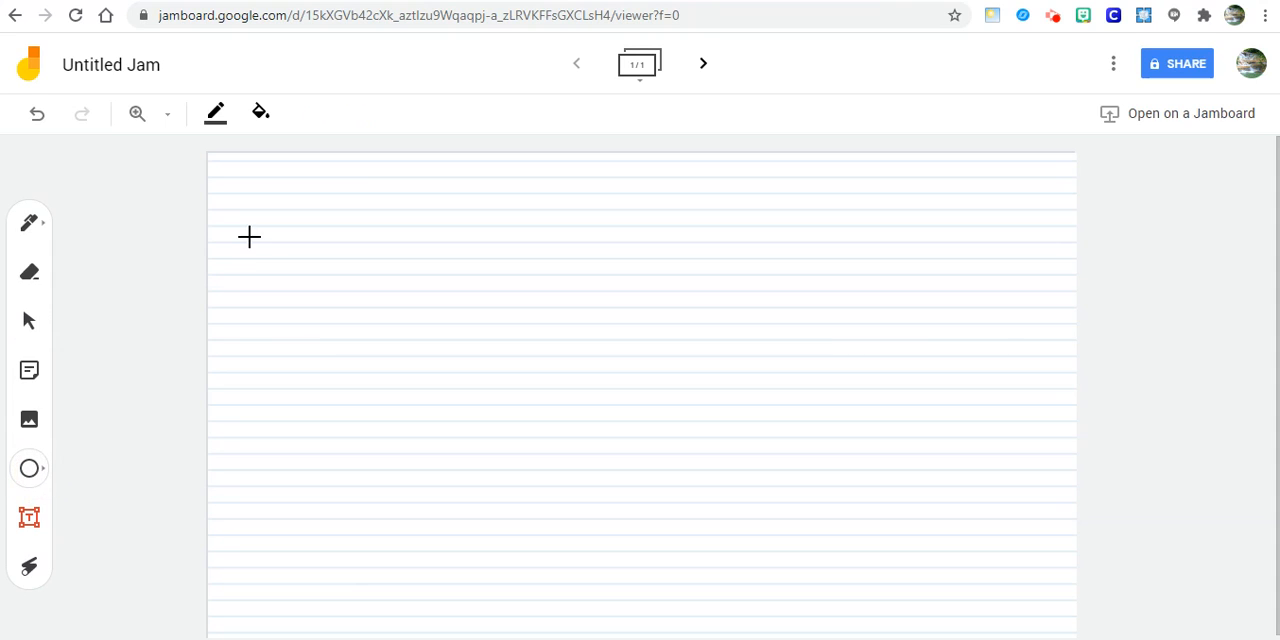
{"action": "left_click_drag", "start_coordinate": [223, 166], "coordinate": [507, 440]}
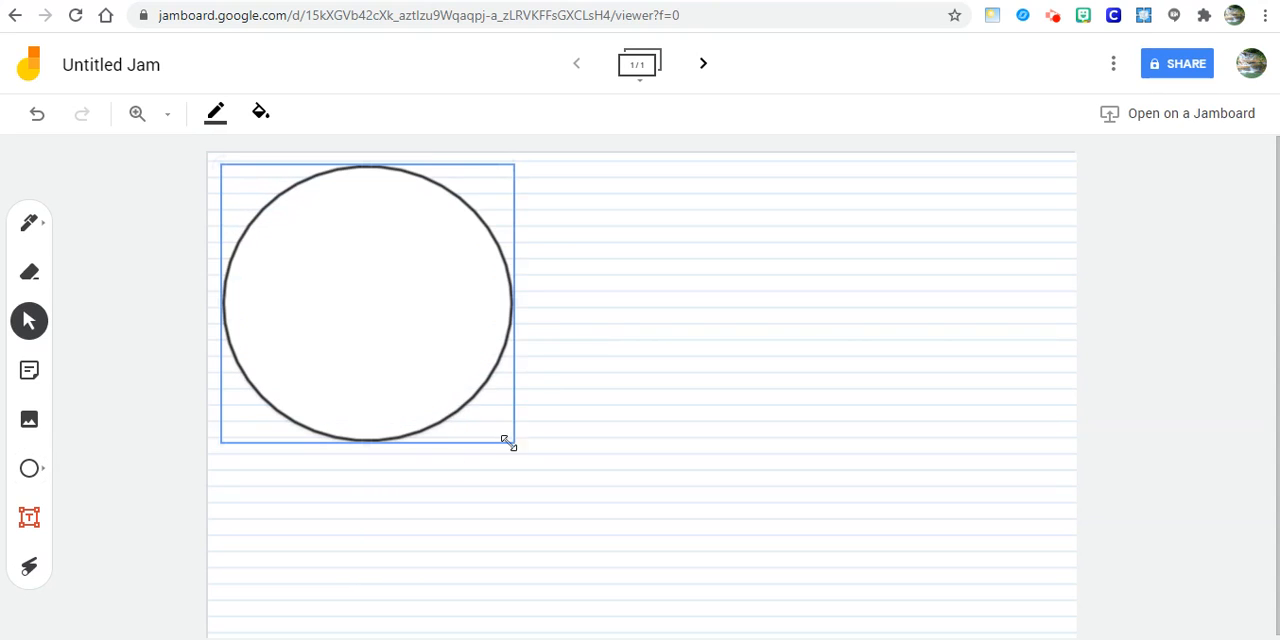
{"action": "left_click", "coordinate": [264, 117]}
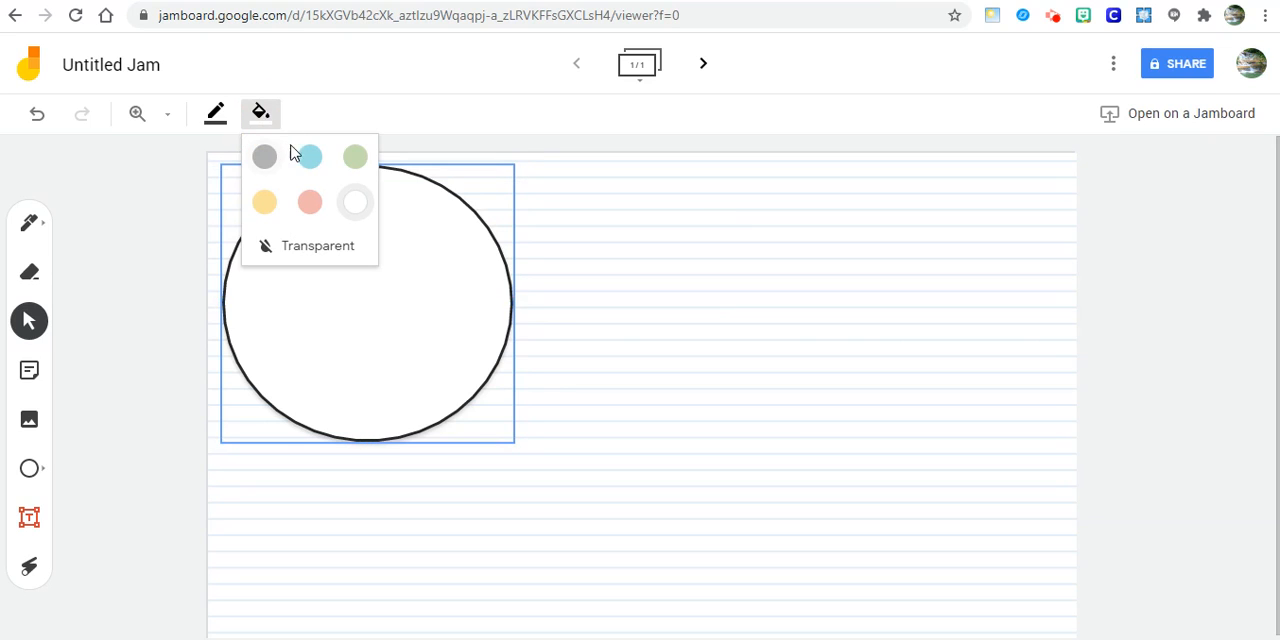
{"action": "left_click", "coordinate": [309, 158]}
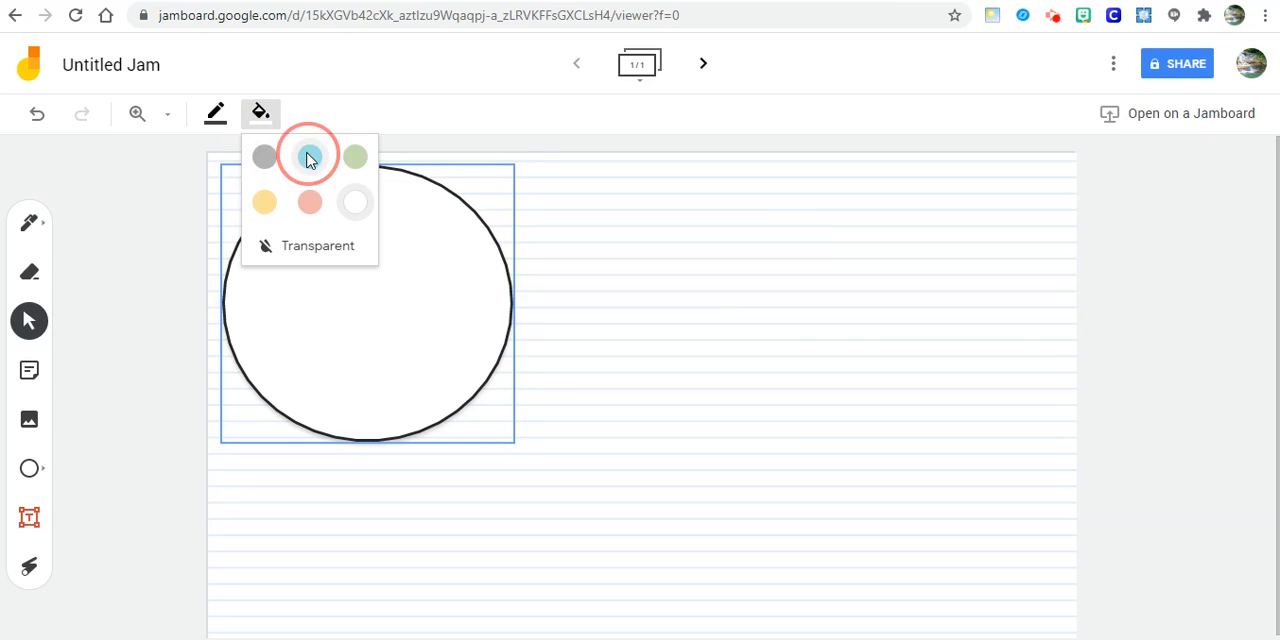
- Set the circle's border colour to red and deselect the circle
{"action": "left_click", "coordinate": [222, 131]}
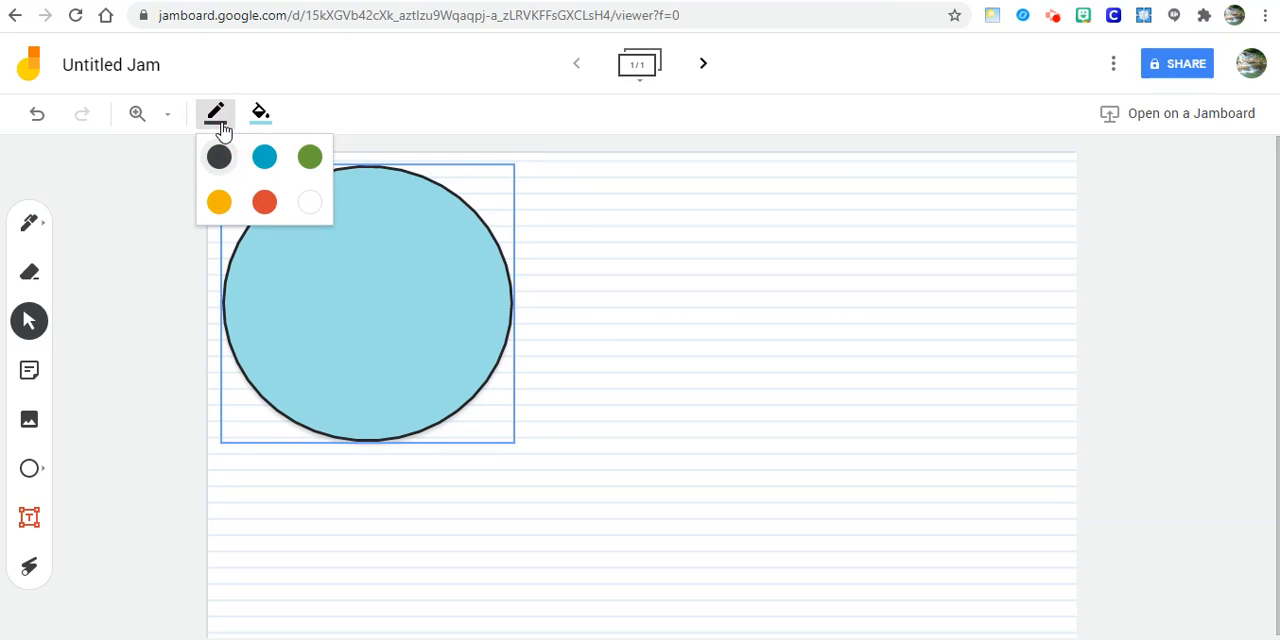
{"action": "left_click", "coordinate": [263, 204]}
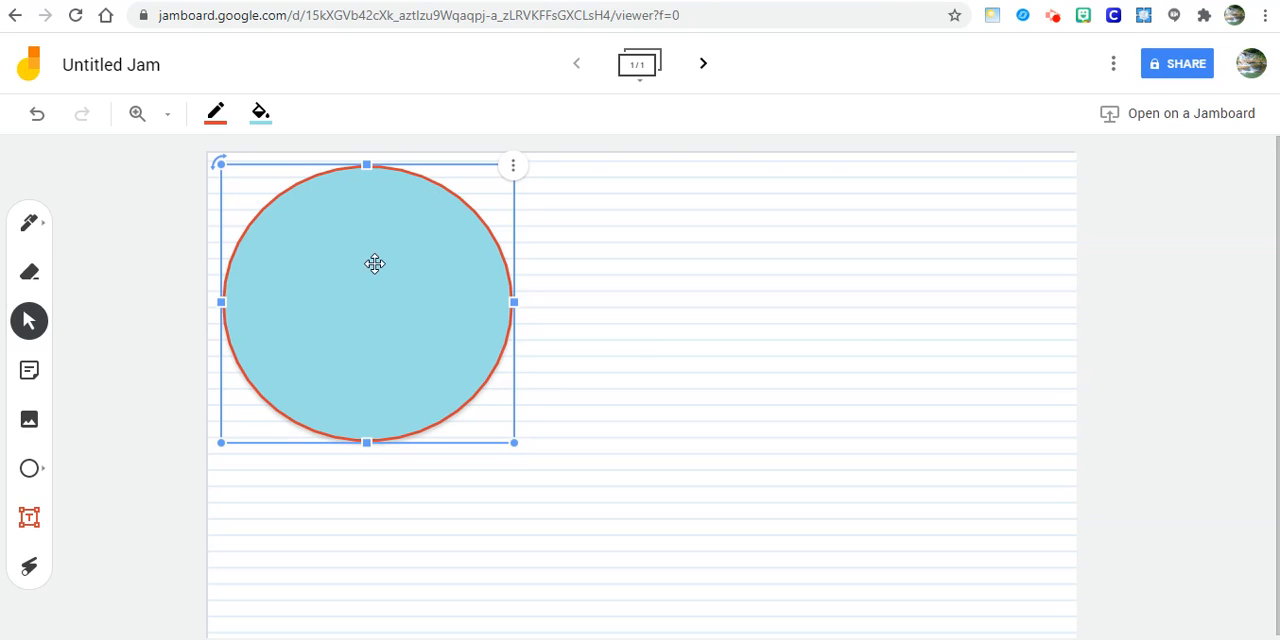
{"action": "left_click", "coordinate": [141, 463]}
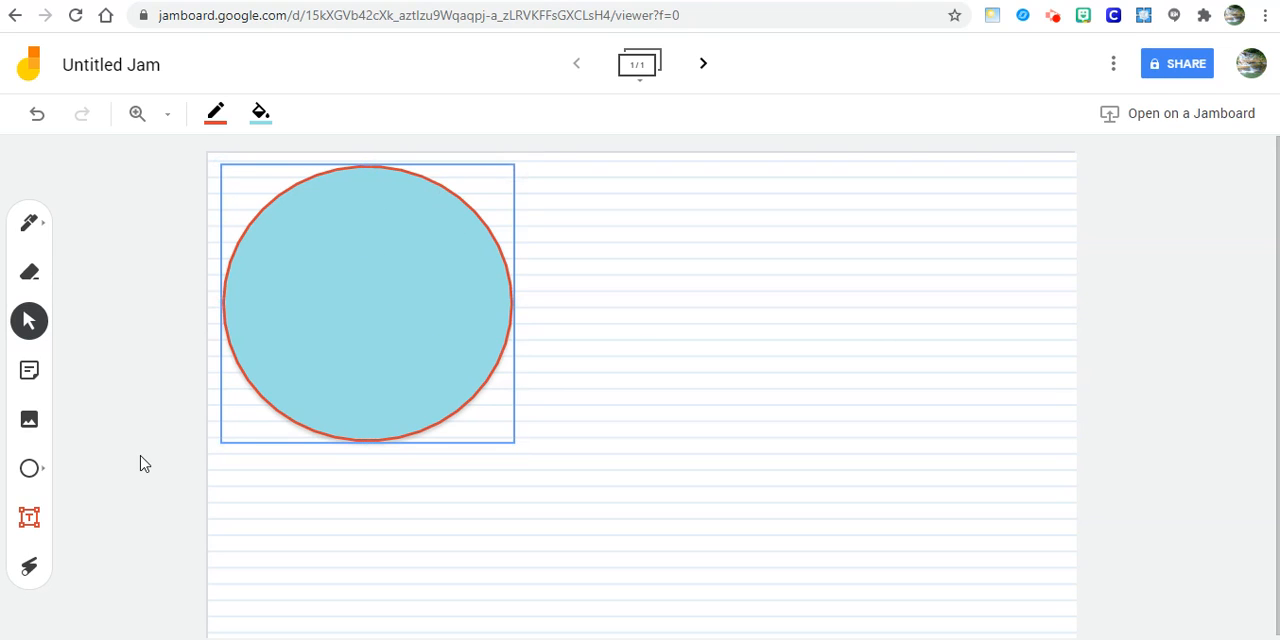
- Start adding an image to the frame and search Google Image Search for "Summary anchor chart"
{"action": "left_click", "coordinate": [29, 420]}
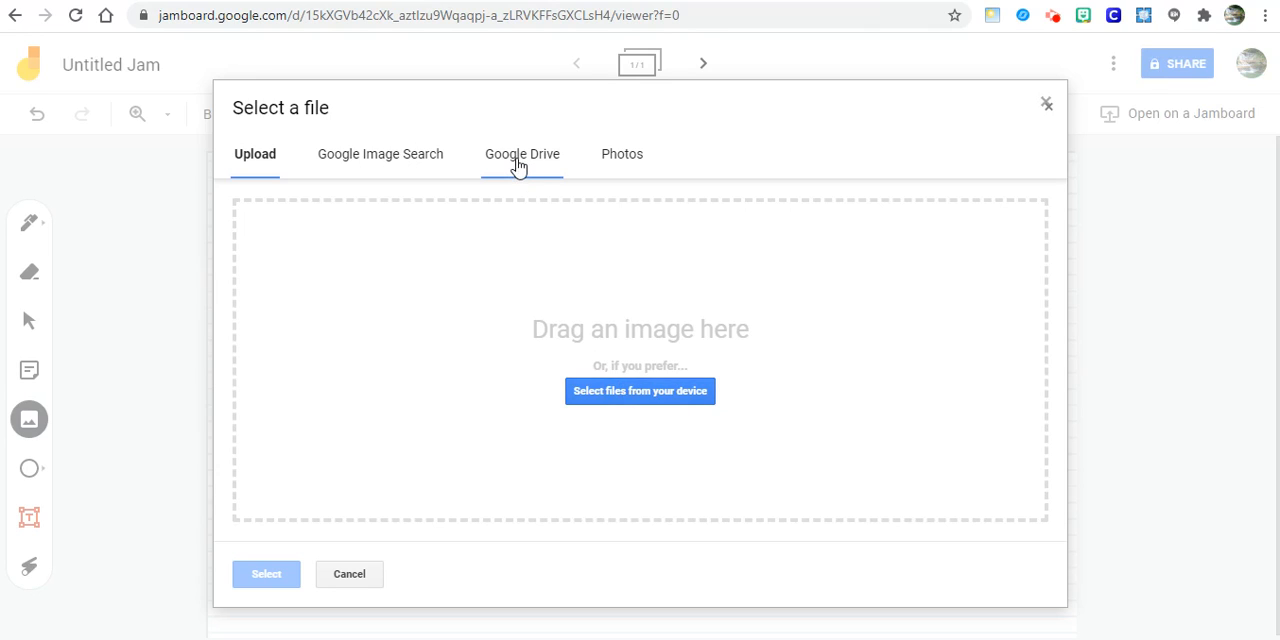
{"action": "left_click", "coordinate": [412, 162]}
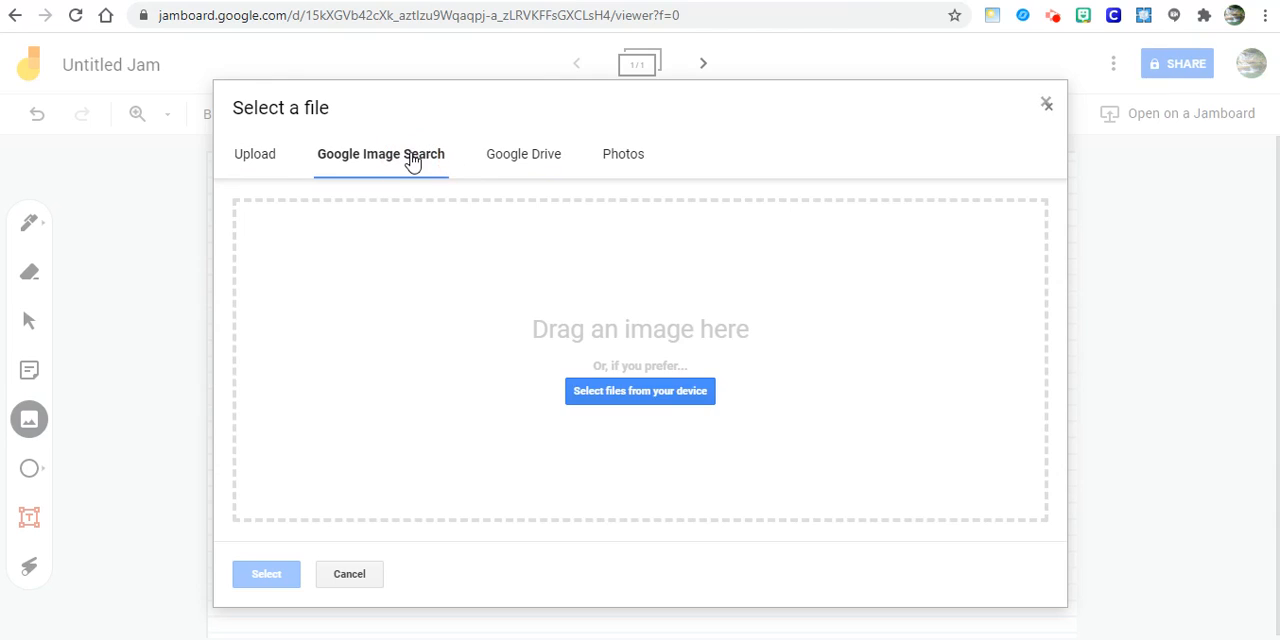
{"action": "left_click", "coordinate": [416, 210]}
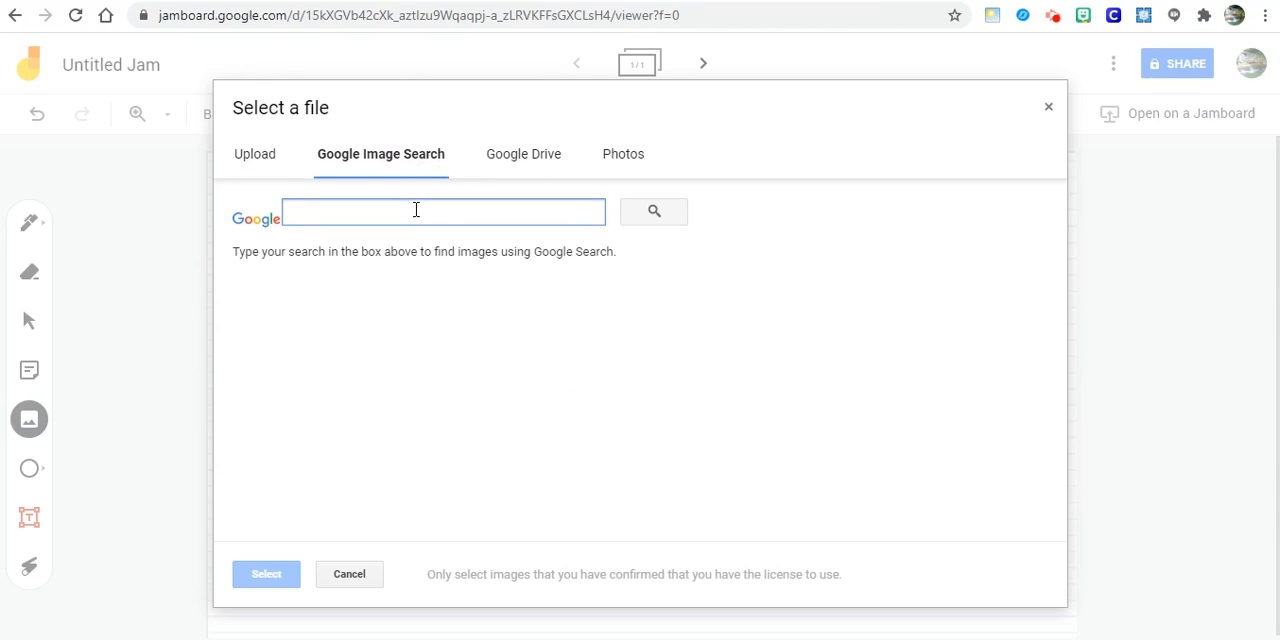
{"action": "type", "text": "Summary anchor chart"}
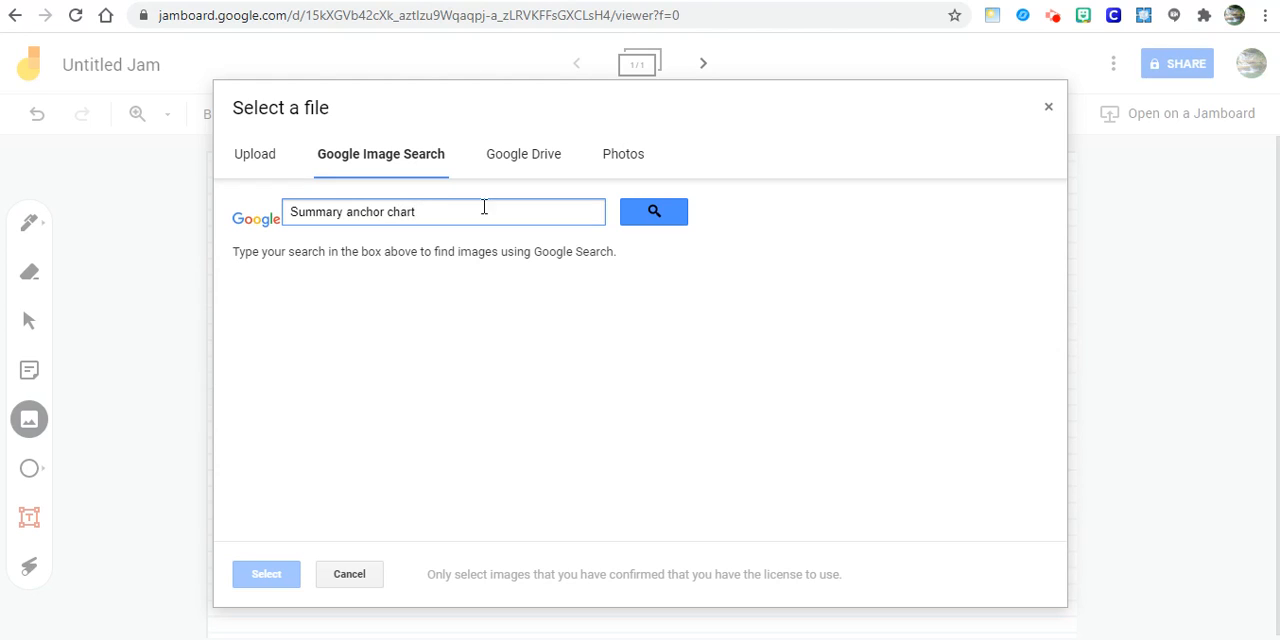
{"action": "left_click", "coordinate": [664, 213]}
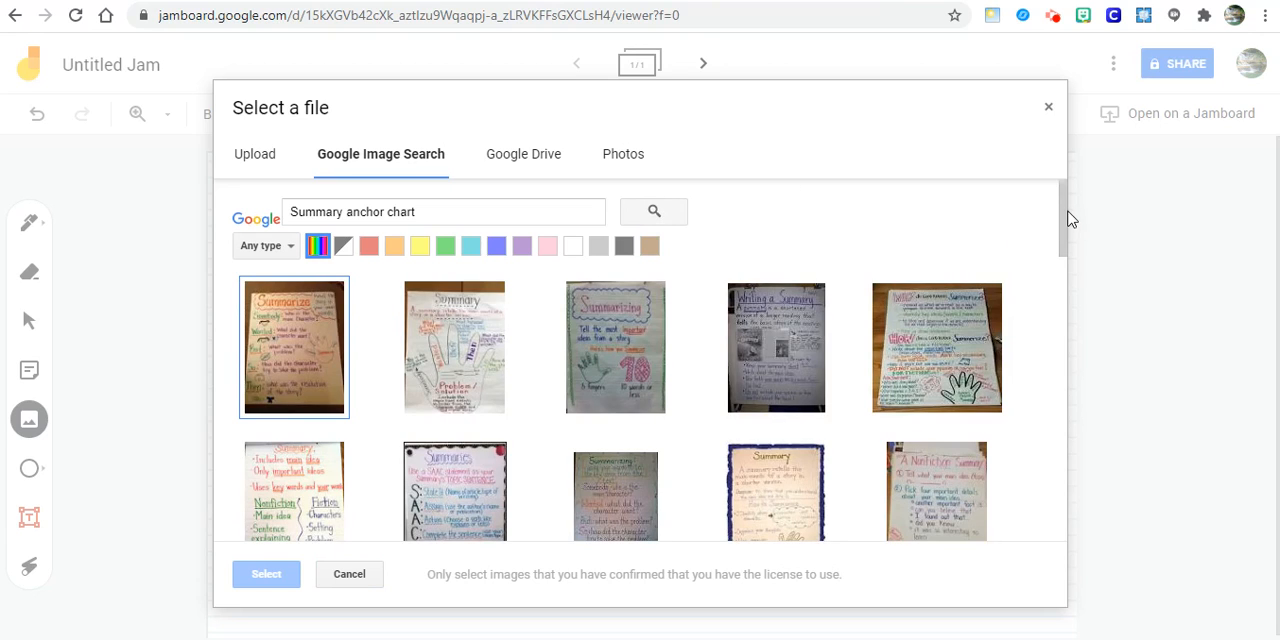
- Insert the Summary chart with the Somebody, Wanted, But, So, Then rows and purple checkered border from the search results
{"action": "left_click_drag", "start_coordinate": [1058, 224], "coordinate": [1070, 250]}
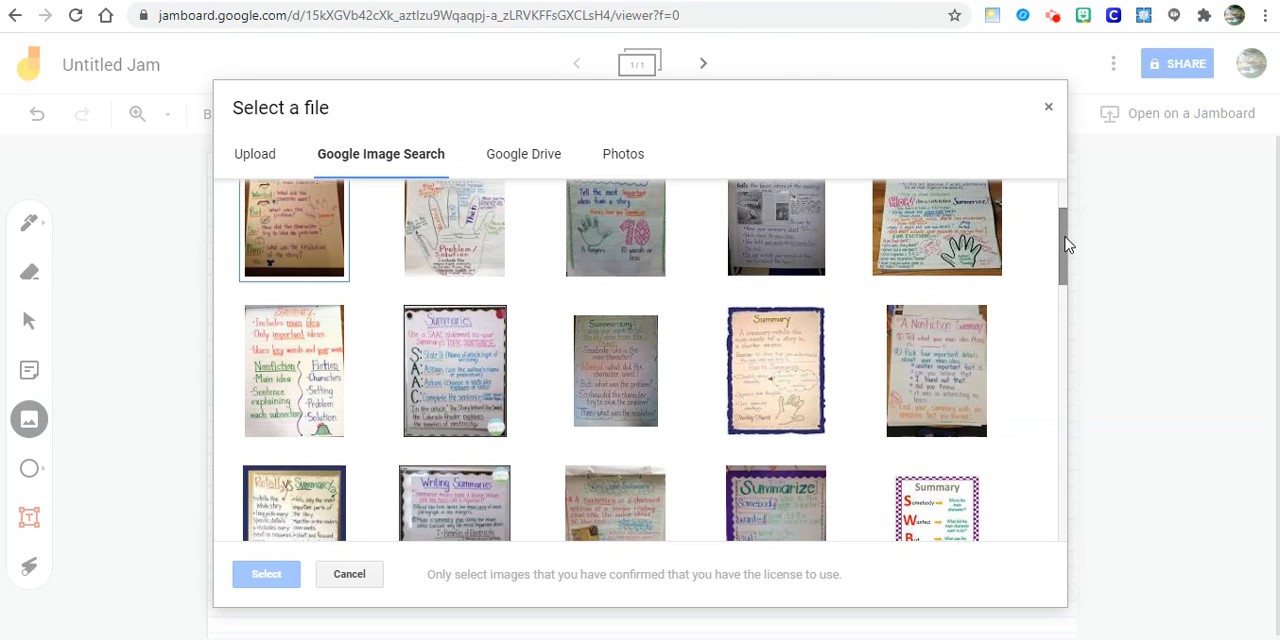
{"action": "left_click_drag", "start_coordinate": [1066, 243], "coordinate": [1078, 298]}
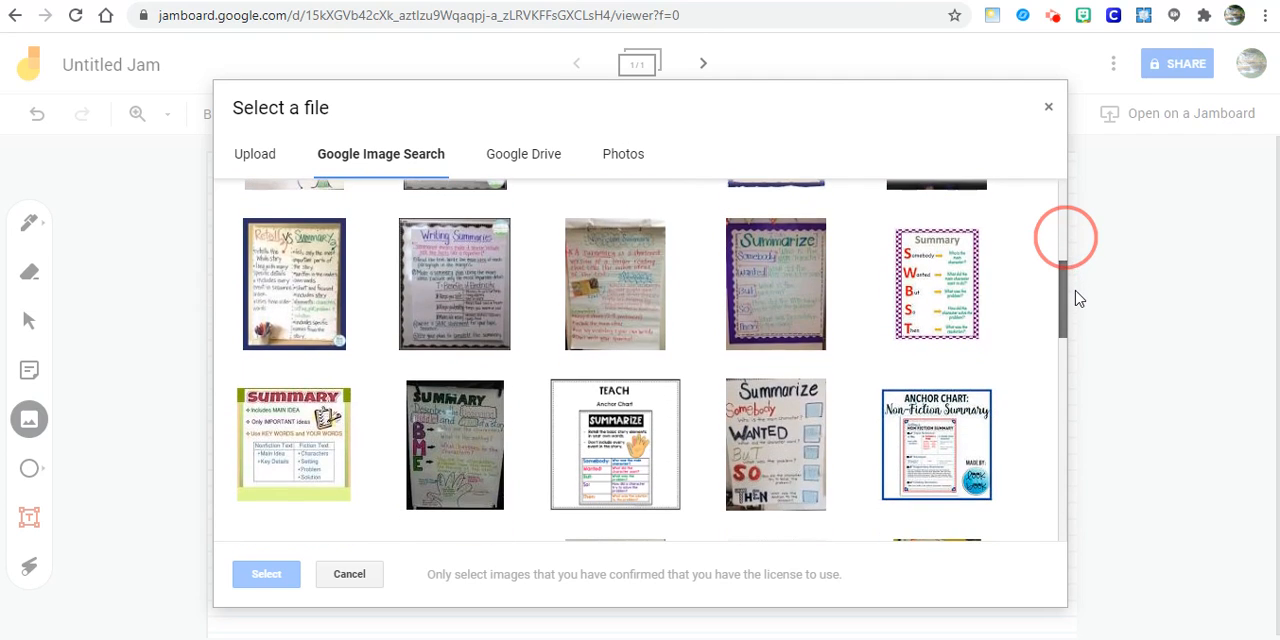
{"action": "left_click", "coordinate": [932, 284]}
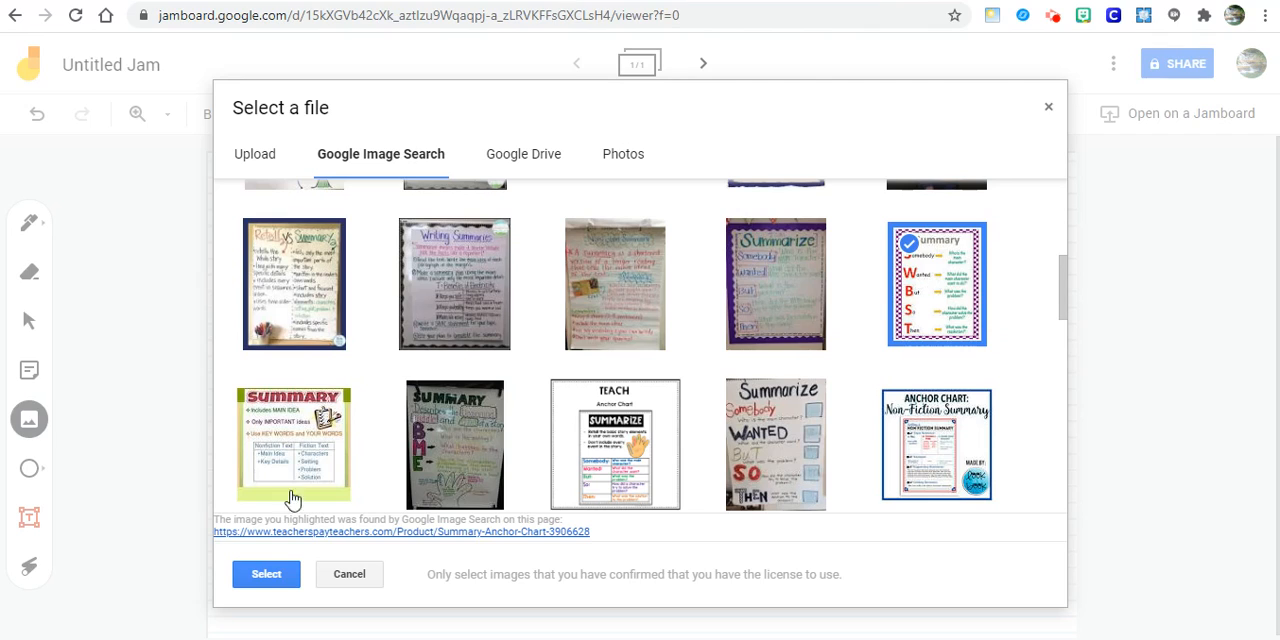
{"action": "left_click", "coordinate": [260, 575]}
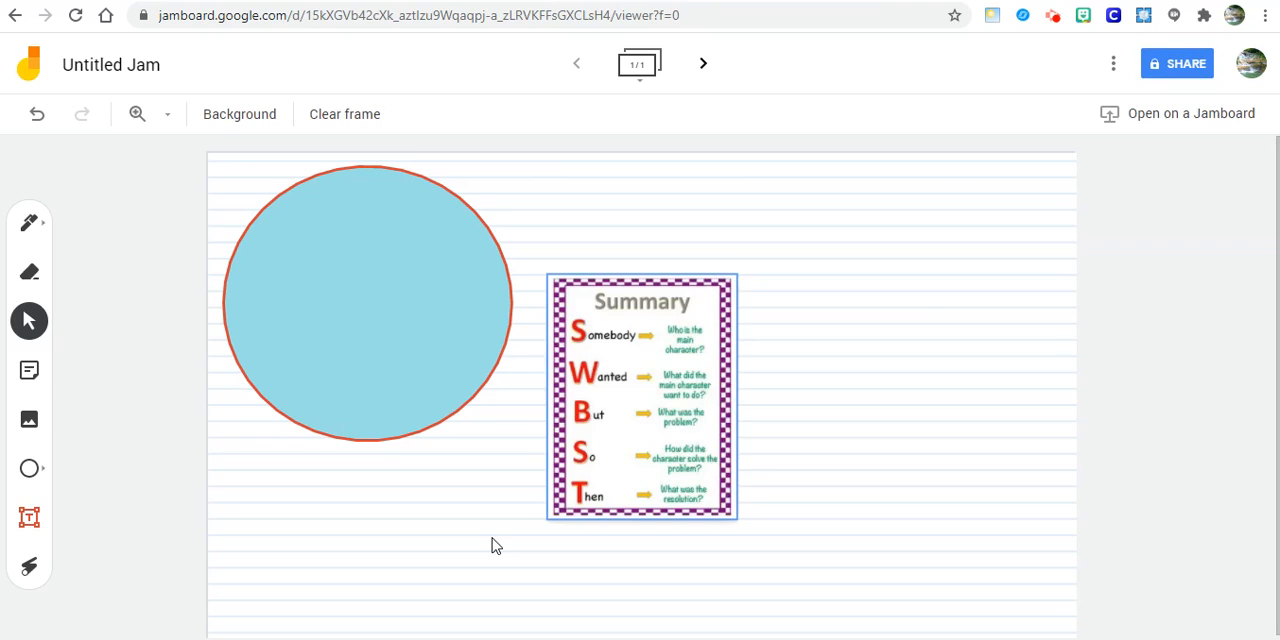
- Enlarge the Summary chart image and move it to the frame's right edge, clear of the circle
{"action": "left_click", "coordinate": [736, 518]}
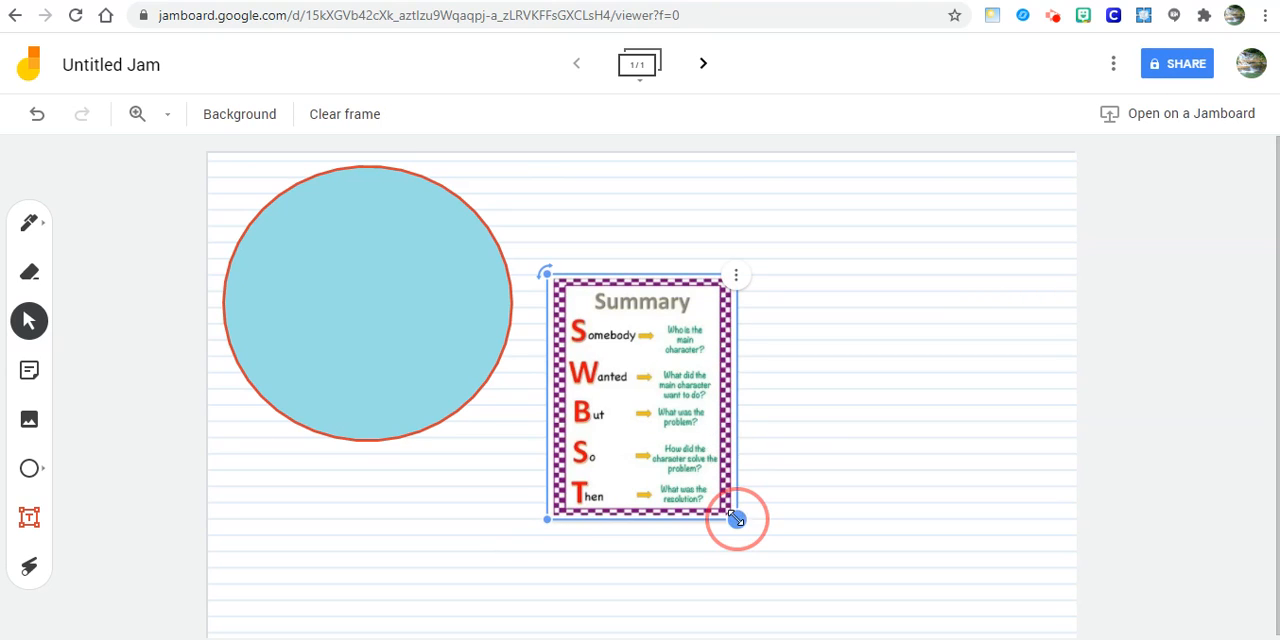
{"action": "left_click_drag", "start_coordinate": [736, 518], "coordinate": [942, 621]}
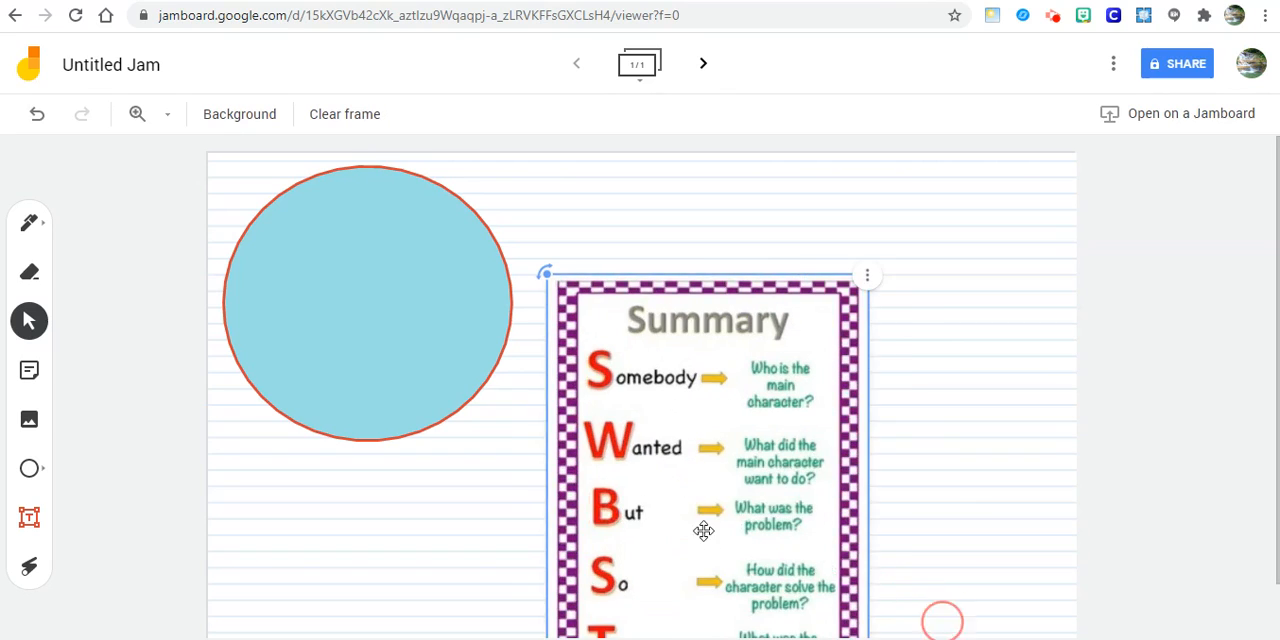
{"action": "left_click_drag", "start_coordinate": [704, 530], "coordinate": [921, 413]}
{"action": "left_click", "coordinate": [498, 540]}
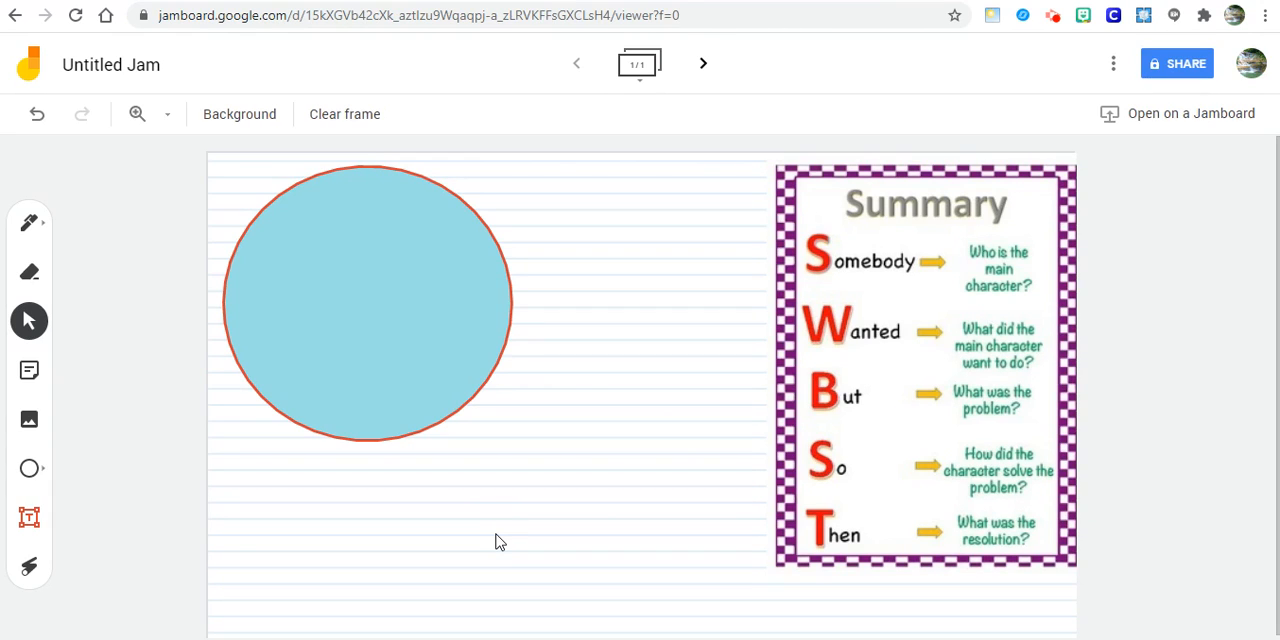
- Add a green sticky note with the text "Task" to the frame
{"action": "left_click", "coordinate": [29, 371]}
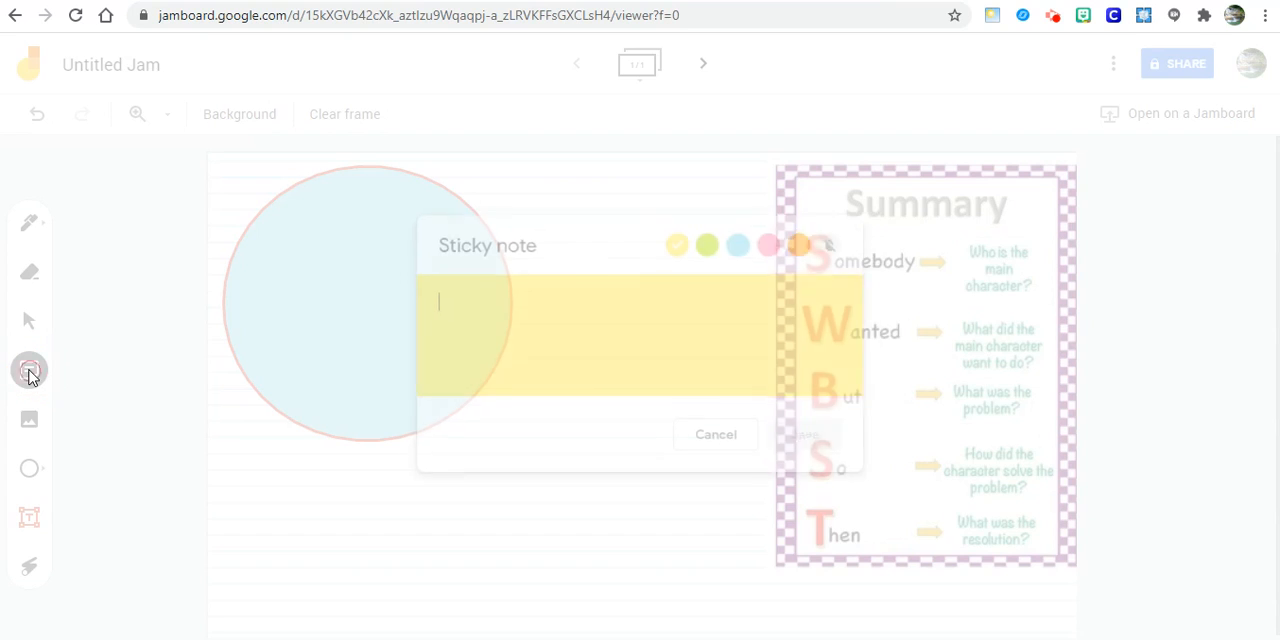
{"action": "left_click", "coordinate": [590, 242]}
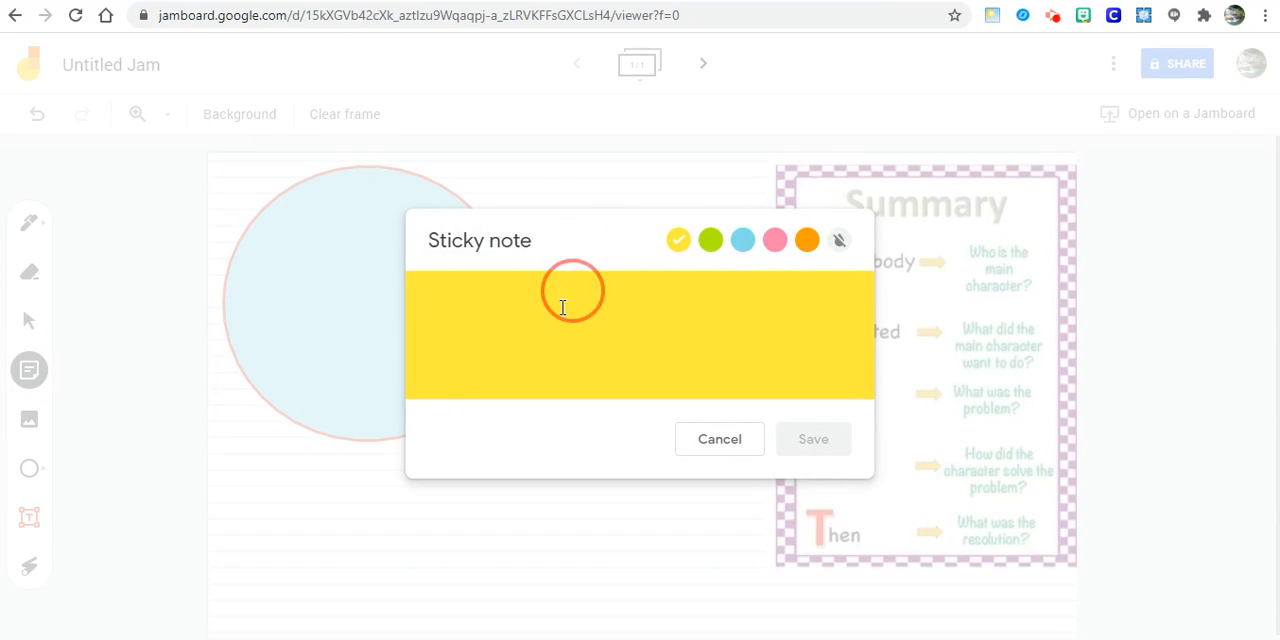
{"action": "left_click", "coordinate": [709, 242]}
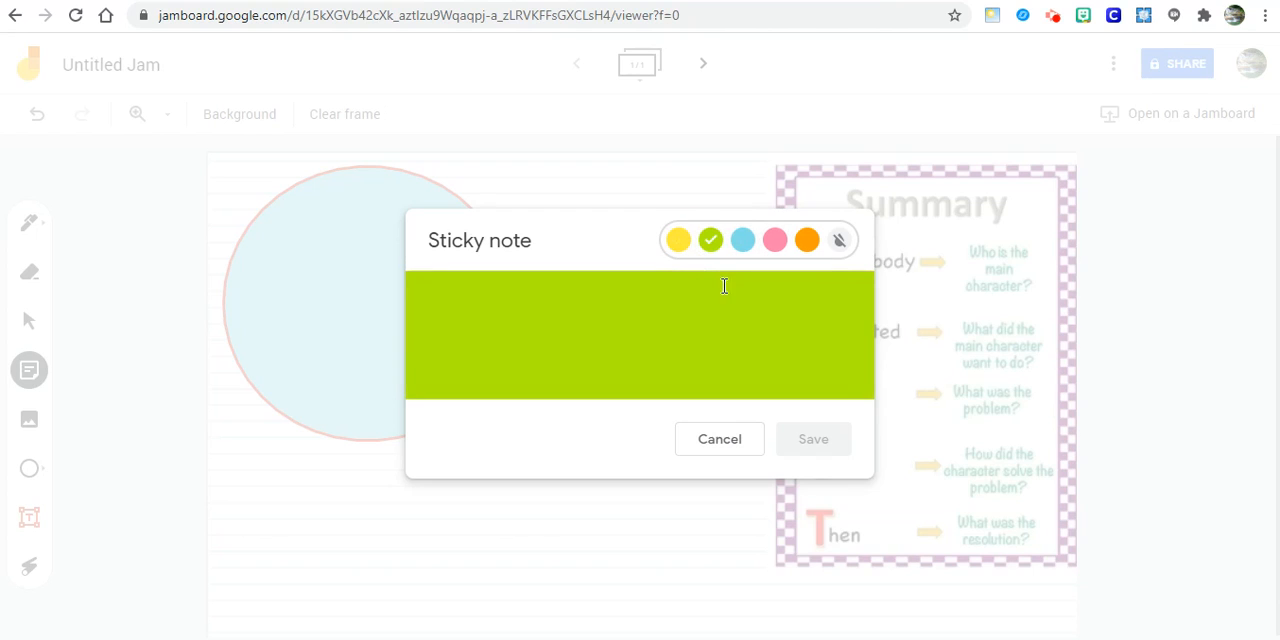
{"action": "left_click", "coordinate": [672, 324]}
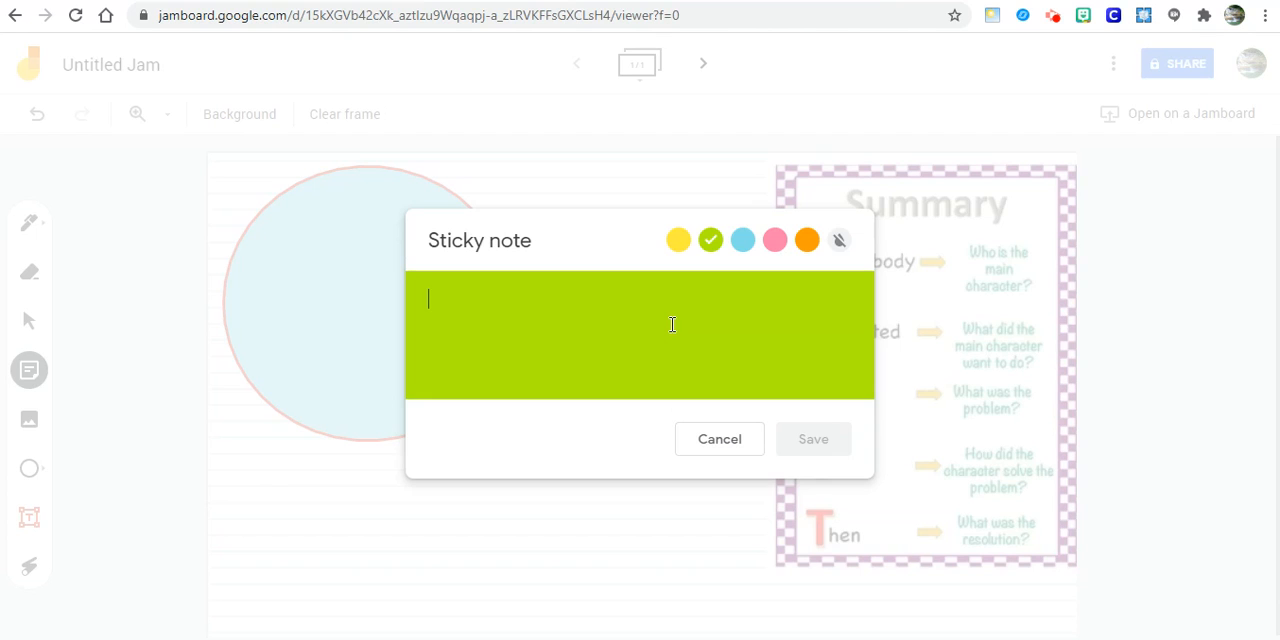
{"action": "type", "text": "Task"}
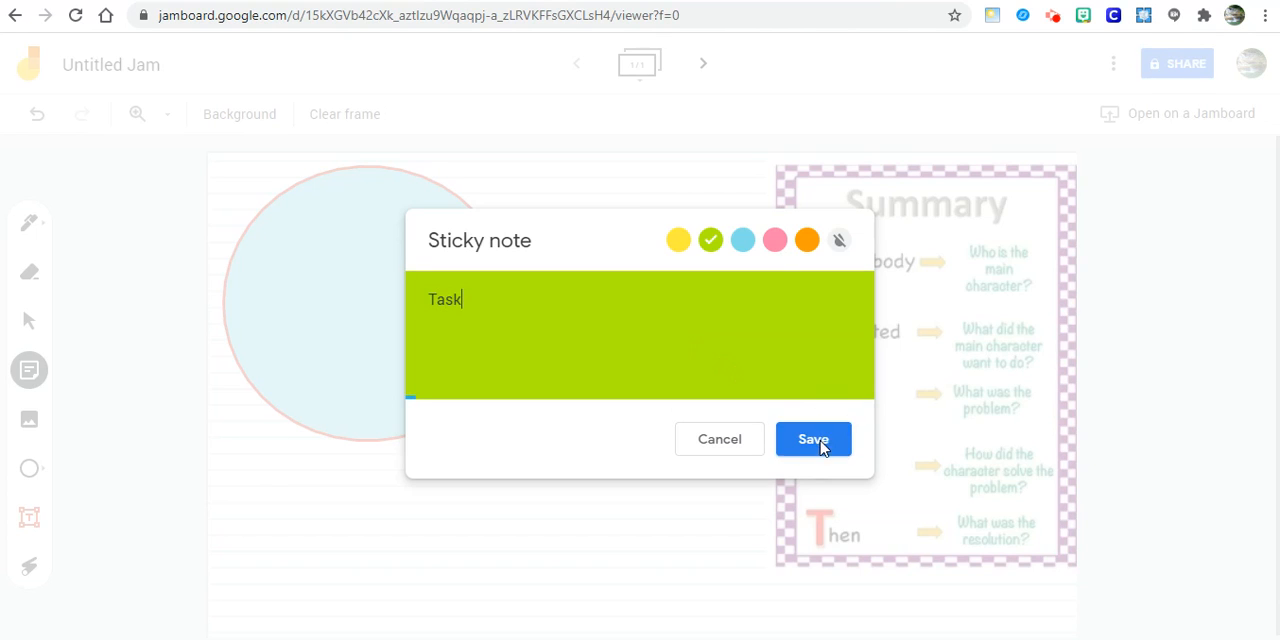
{"action": "left_click", "coordinate": [810, 438]}
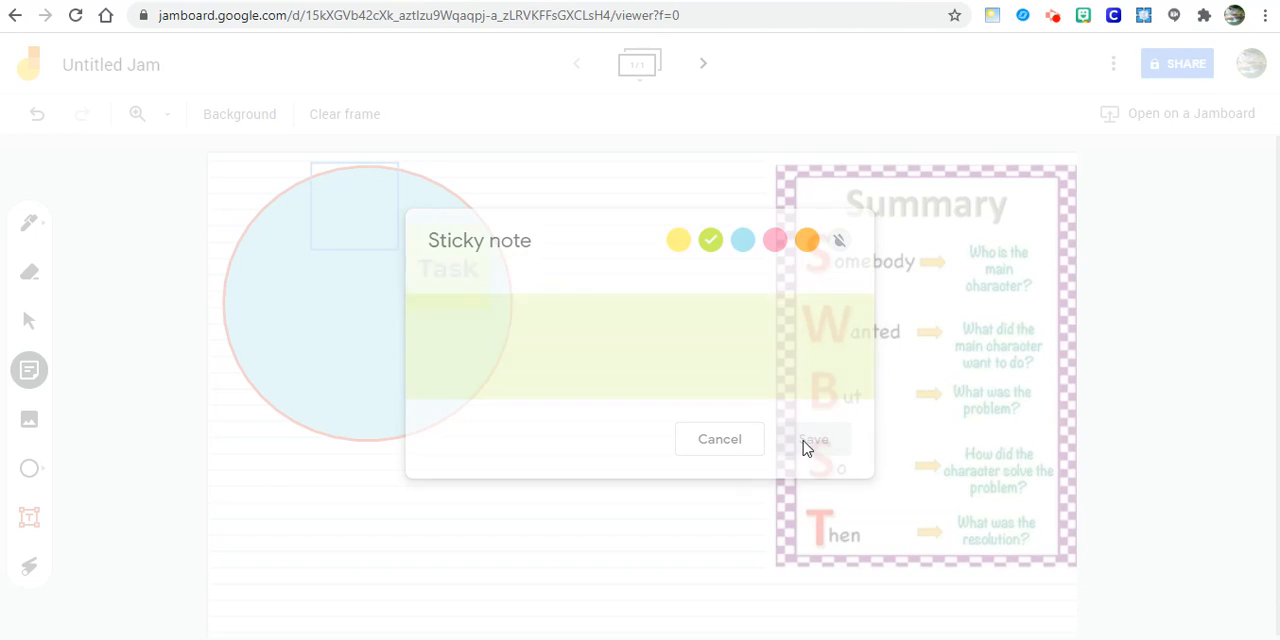
- Add a blue sticky note with the text "Task" to the frame
{"action": "left_click", "coordinate": [742, 240]}
{"action": "left_click", "coordinate": [611, 339]}
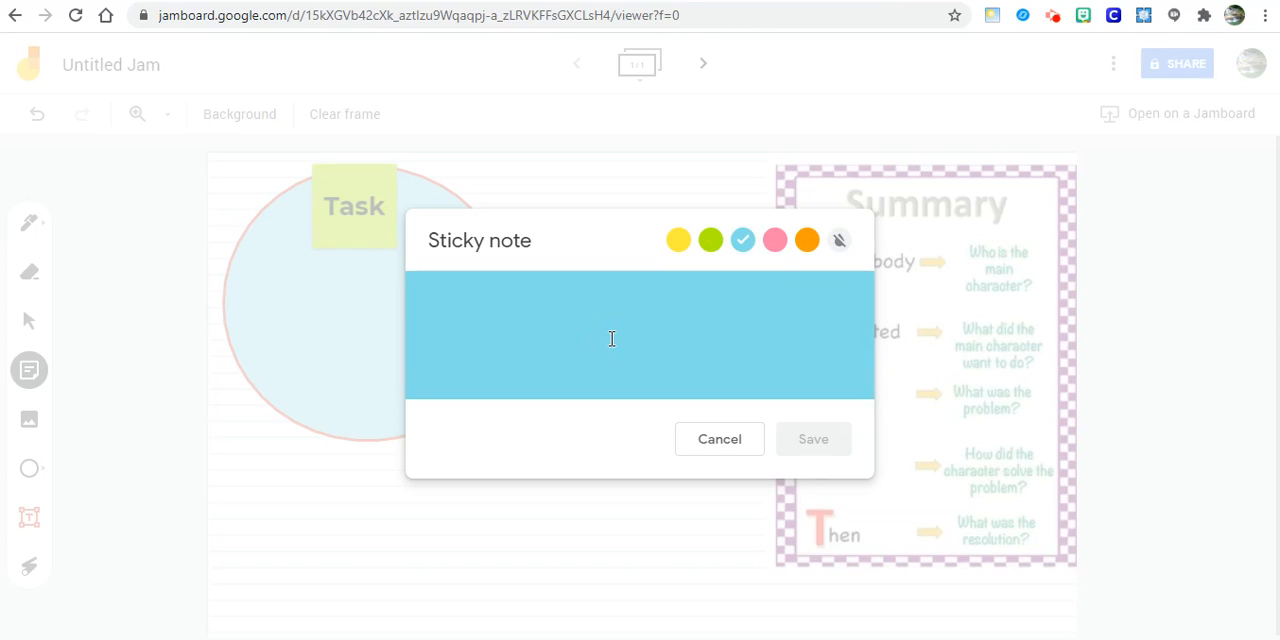
{"action": "type", "text": "Task"}
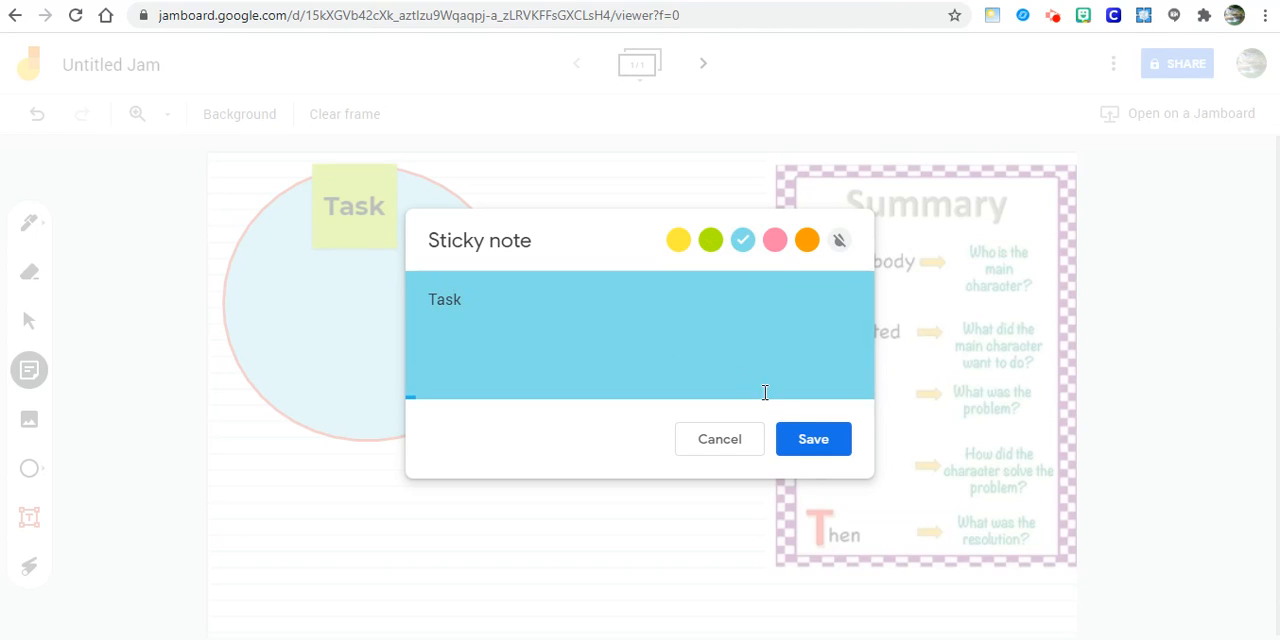
{"action": "left_click", "coordinate": [810, 438]}
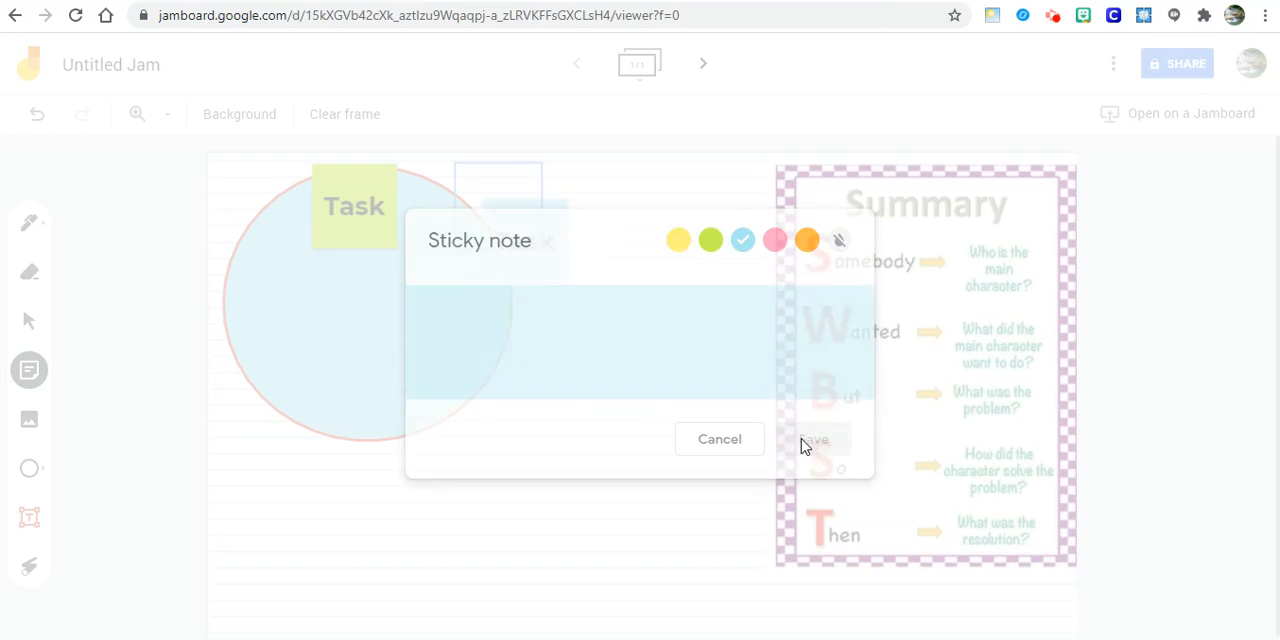
- Add a pink sticky note with the text "Task" and finish adding notes
{"action": "left_click", "coordinate": [767, 245]}
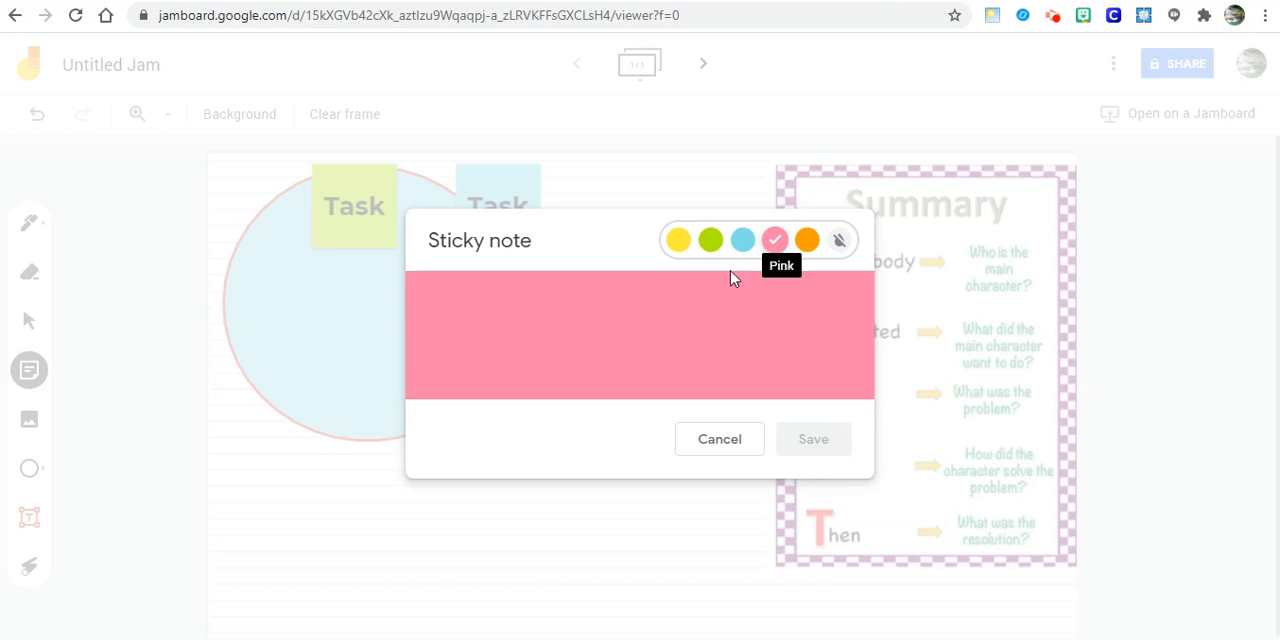
{"action": "left_click", "coordinate": [655, 306]}
{"action": "type", "text": "Task"}
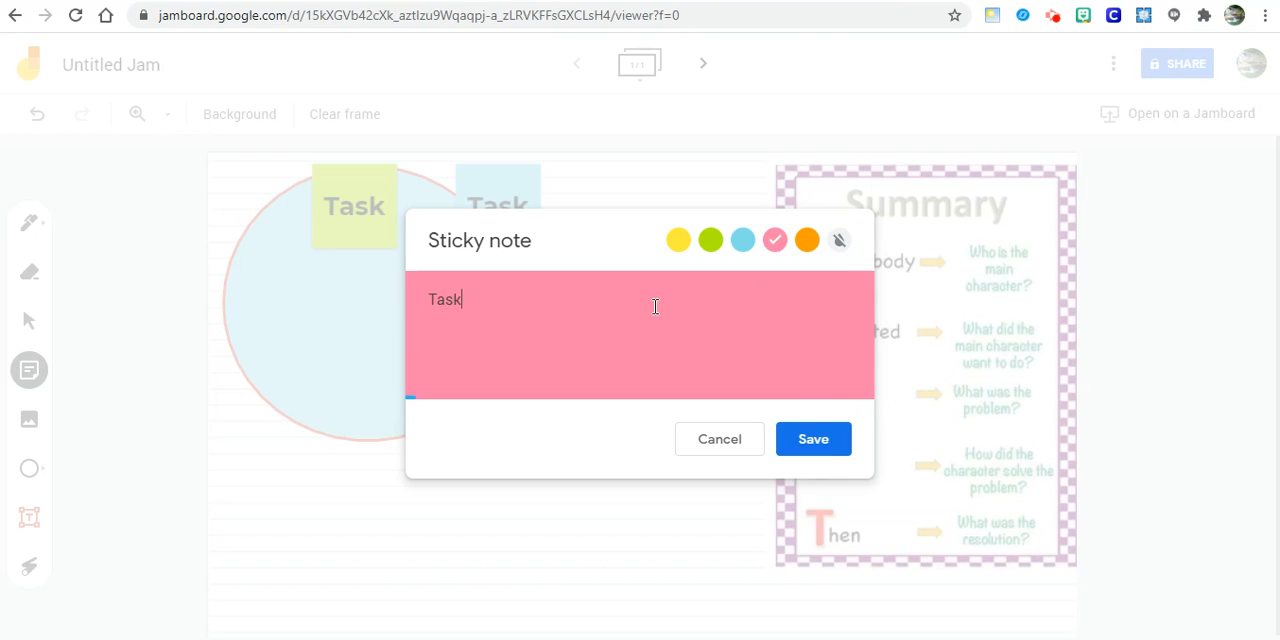
{"action": "left_click", "coordinate": [805, 442]}
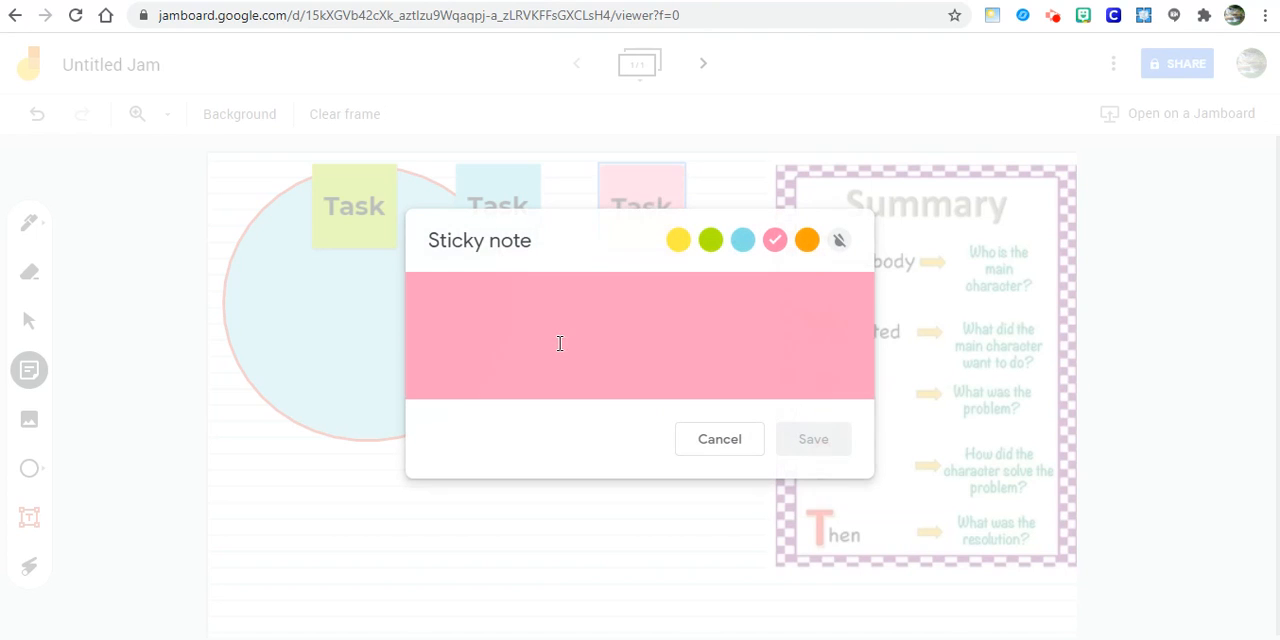
{"action": "left_click", "coordinate": [703, 441]}
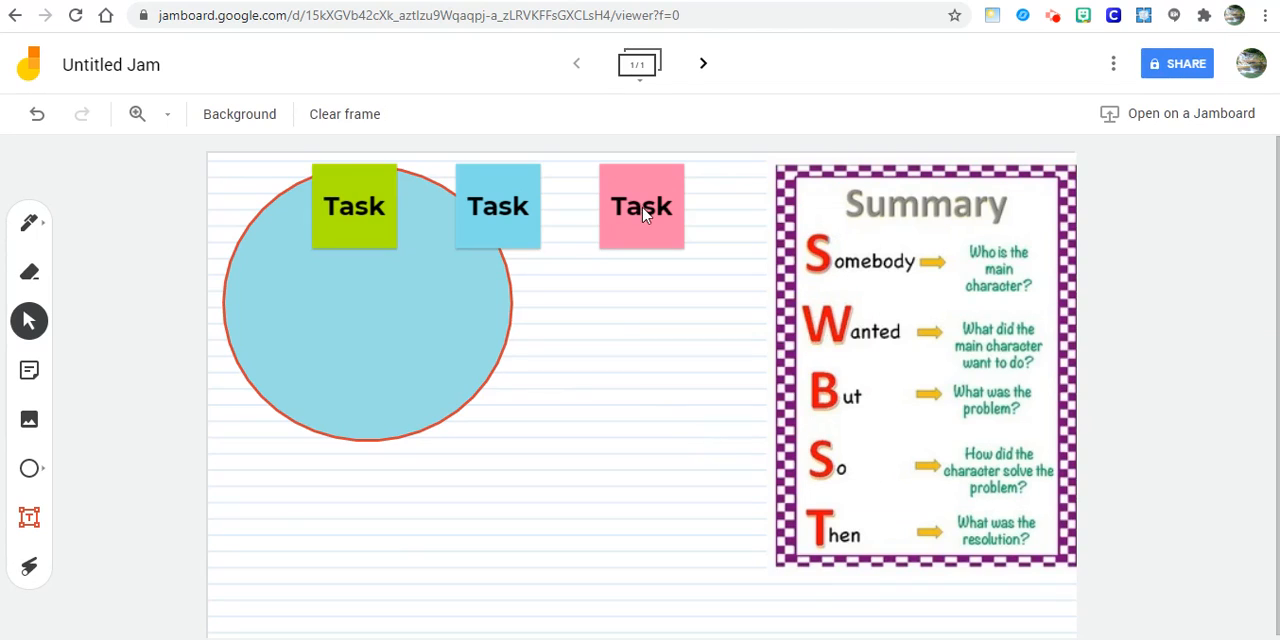
- Arrange the pink, blue and green Task notes in a row below the circle, in that order
{"action": "left_click_drag", "start_coordinate": [643, 210], "coordinate": [281, 498]}
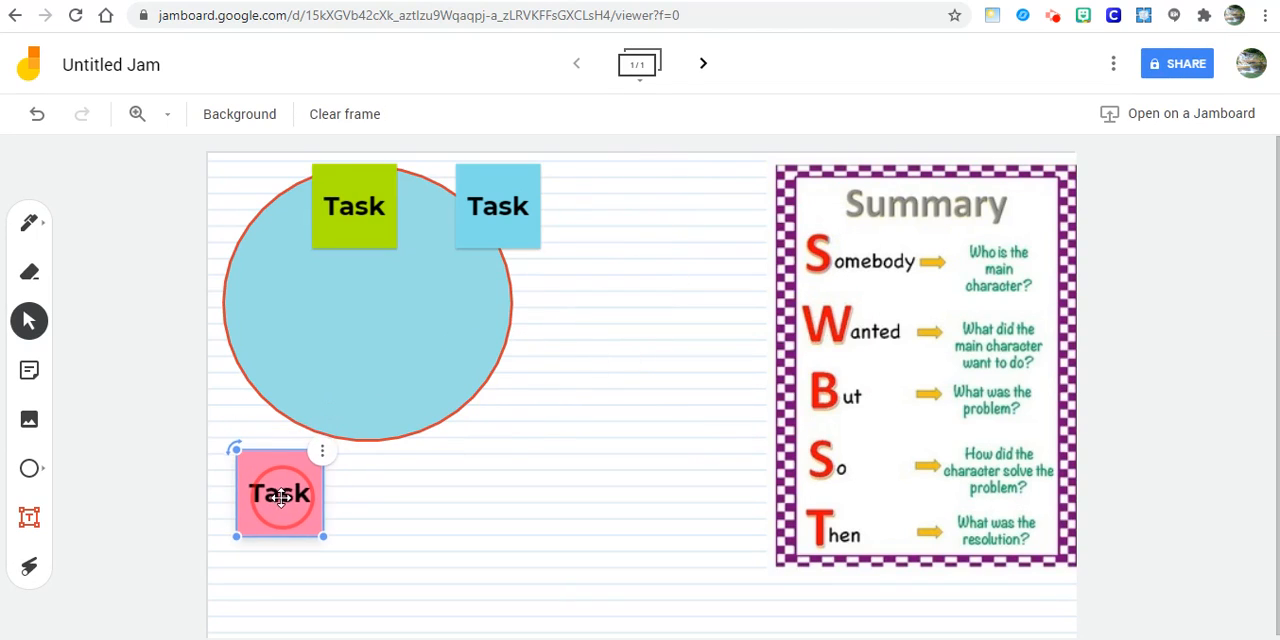
{"action": "left_click_drag", "start_coordinate": [491, 206], "coordinate": [480, 494]}
{"action": "left_click_drag", "start_coordinate": [397, 237], "coordinate": [652, 480]}
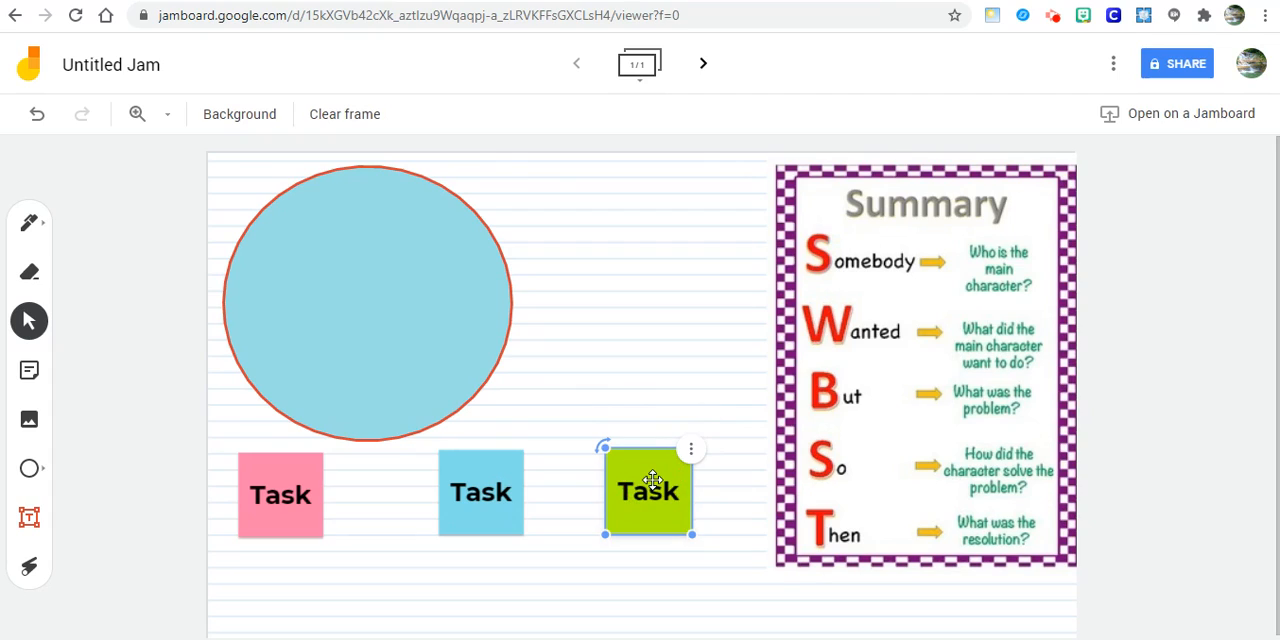
{"action": "left_click", "coordinate": [131, 297]}
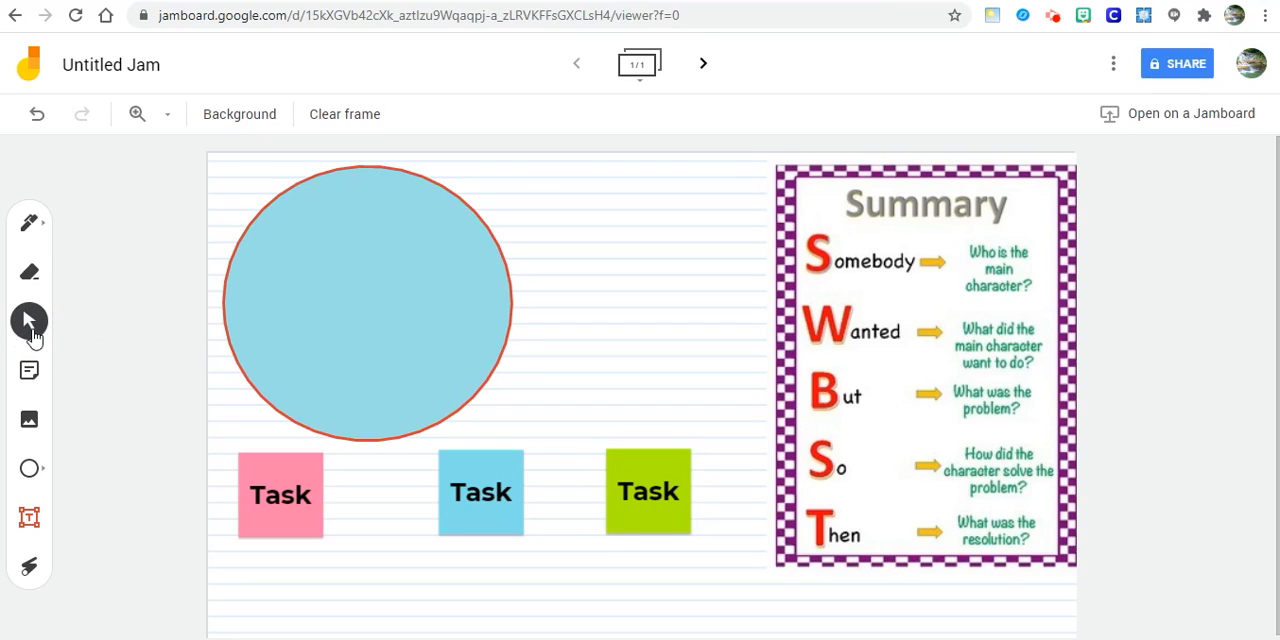
{"action": "mouse_move", "coordinate": [262, 485]}
{"action": "left_mouse_down"}
{"action": "mouse_move", "coordinate": [278, 483]}
{"action": "mouse_move", "coordinate": [267, 492]}
{"action": "left_mouse_up"}
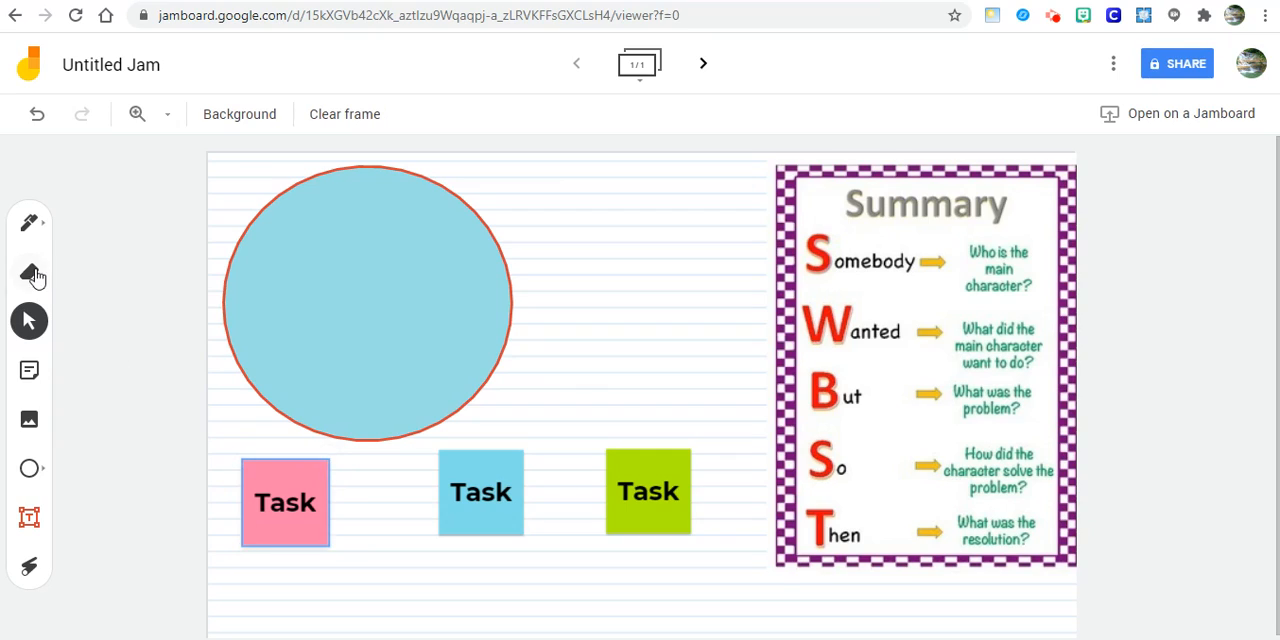
- Draw a looping black scribble with the Pen between the circle and the Summary chart
{"action": "left_click", "coordinate": [29, 272]}
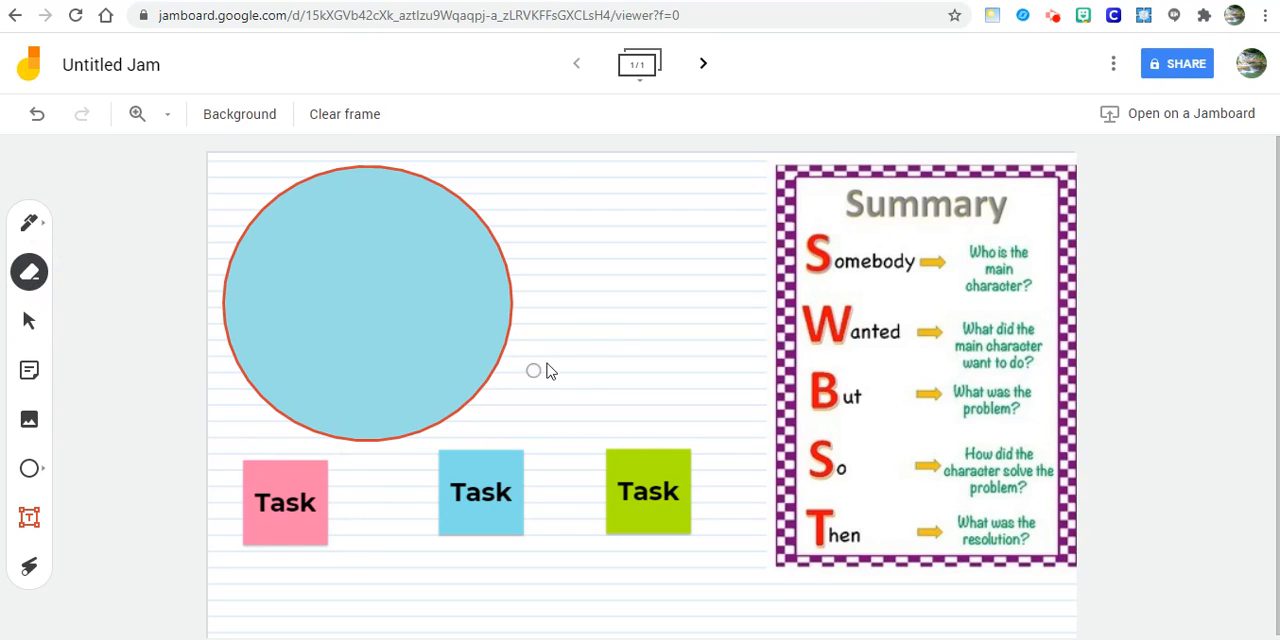
{"action": "left_click", "coordinate": [38, 226]}
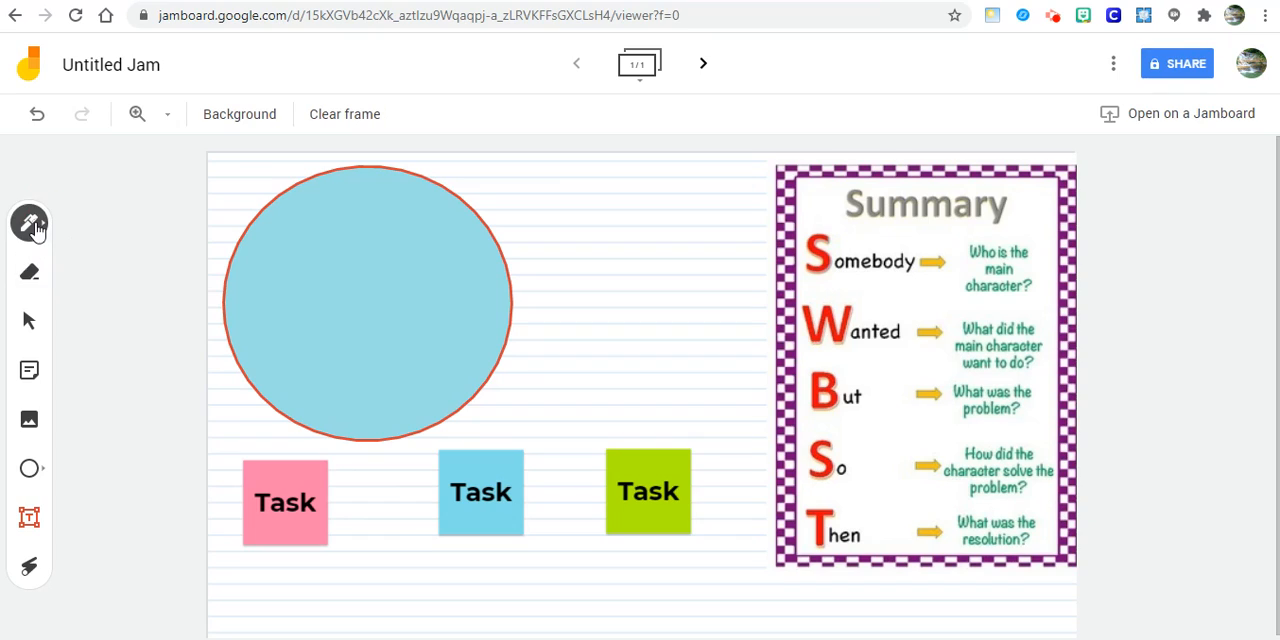
{"action": "mouse_move", "coordinate": [550, 204]}
{"action": "left_mouse_down"}
{"action": "mouse_move", "coordinate": [583, 254]}
{"action": "mouse_move", "coordinate": [609, 217]}
{"action": "mouse_move", "coordinate": [590, 292]}
{"action": "mouse_move", "coordinate": [697, 231]}
{"action": "mouse_move", "coordinate": [574, 374]}
{"action": "mouse_move", "coordinate": [626, 251]}
{"action": "mouse_move", "coordinate": [715, 226]}
{"action": "left_mouse_up"}
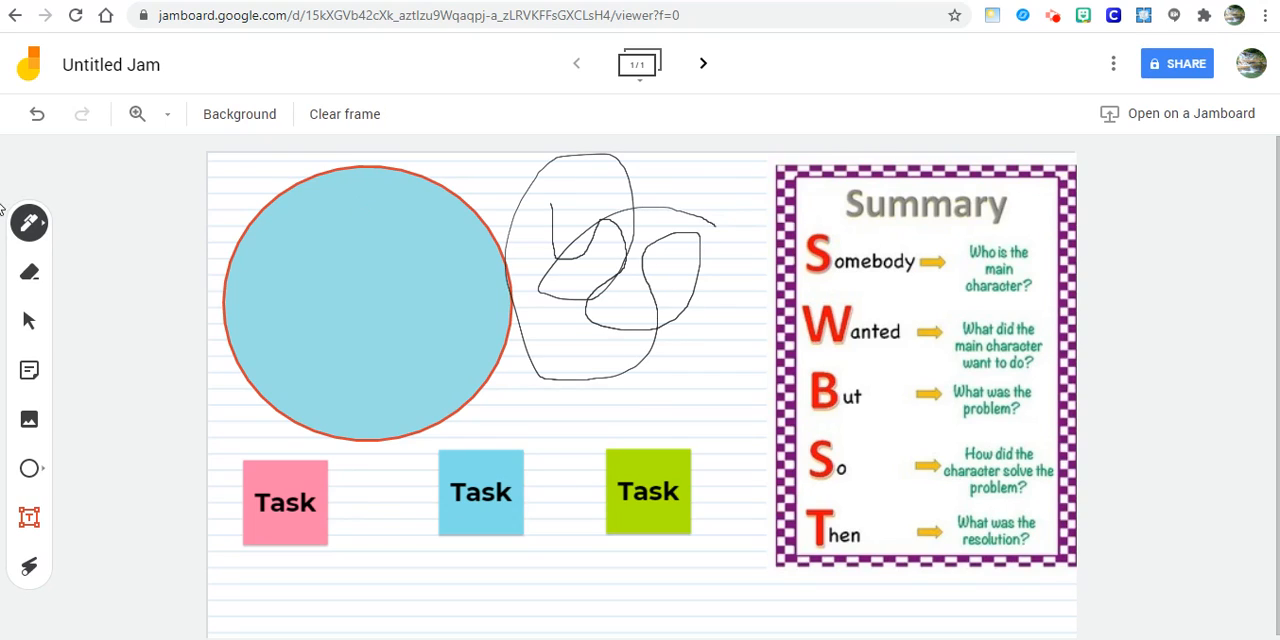
- With the Marker, draw a black zigzag in the circle's upper part and a green curved line across its middle
{"action": "left_click", "coordinate": [40, 220]}
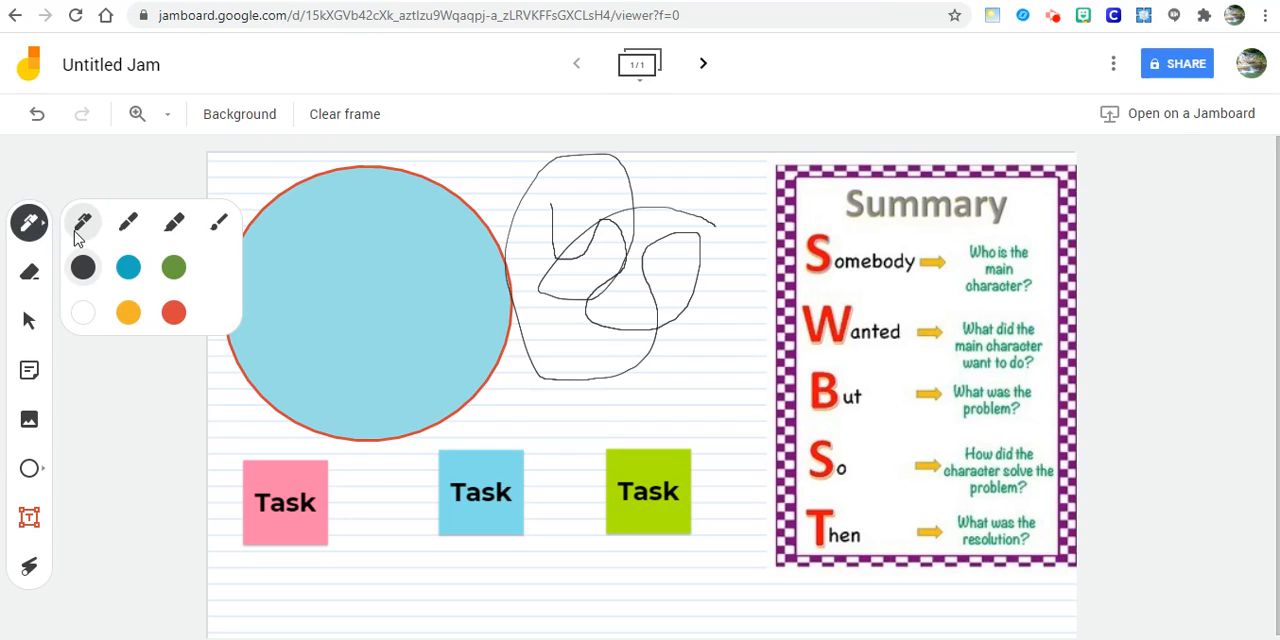
{"action": "left_click", "coordinate": [128, 222]}
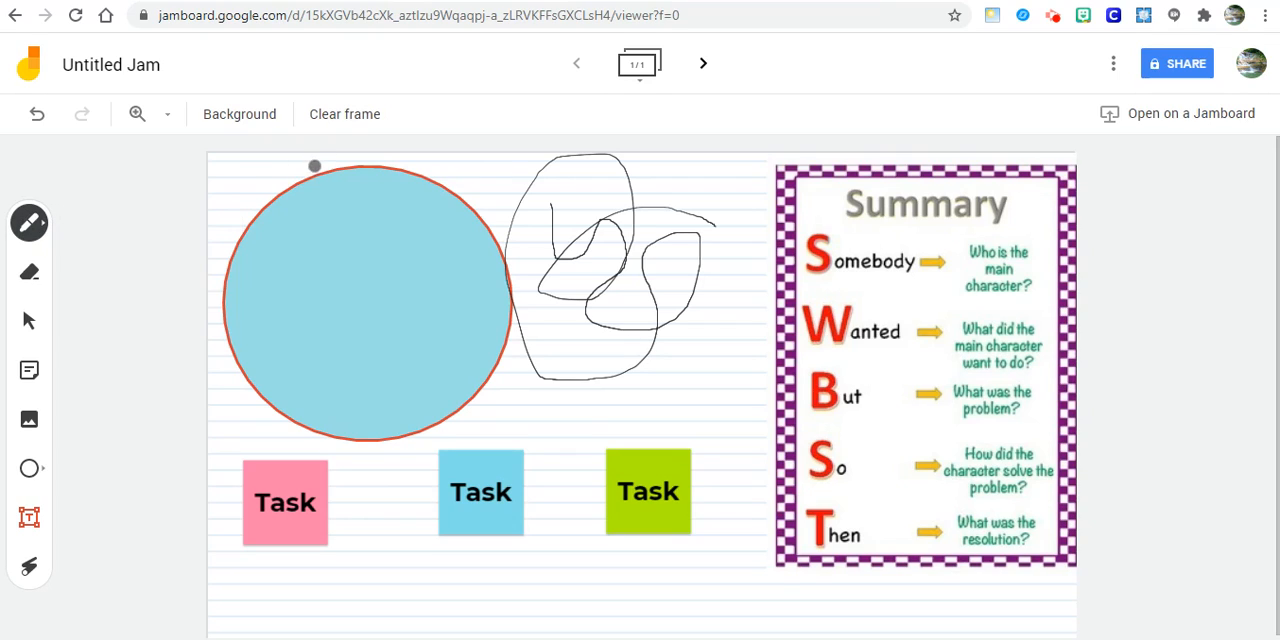
{"action": "mouse_move", "coordinate": [316, 170]}
{"action": "left_mouse_down"}
{"action": "mouse_move", "coordinate": [322, 257]}
{"action": "mouse_move", "coordinate": [388, 282]}
{"action": "left_mouse_up"}
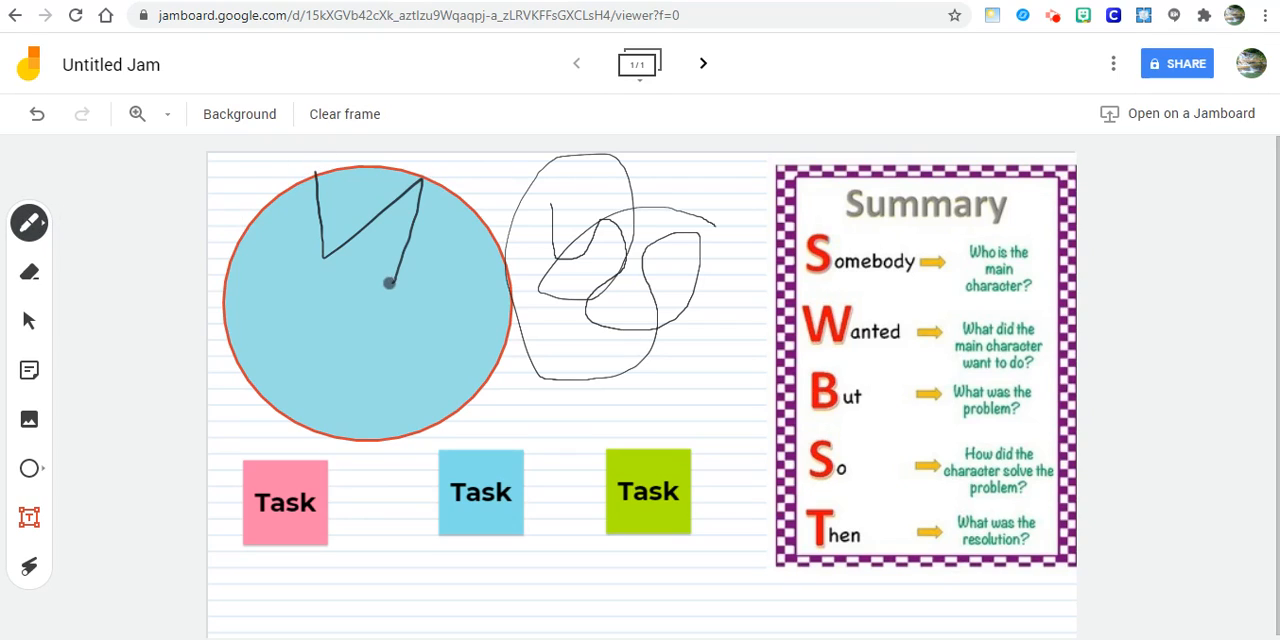
{"action": "left_click", "coordinate": [42, 225]}
{"action": "left_click", "coordinate": [173, 268]}
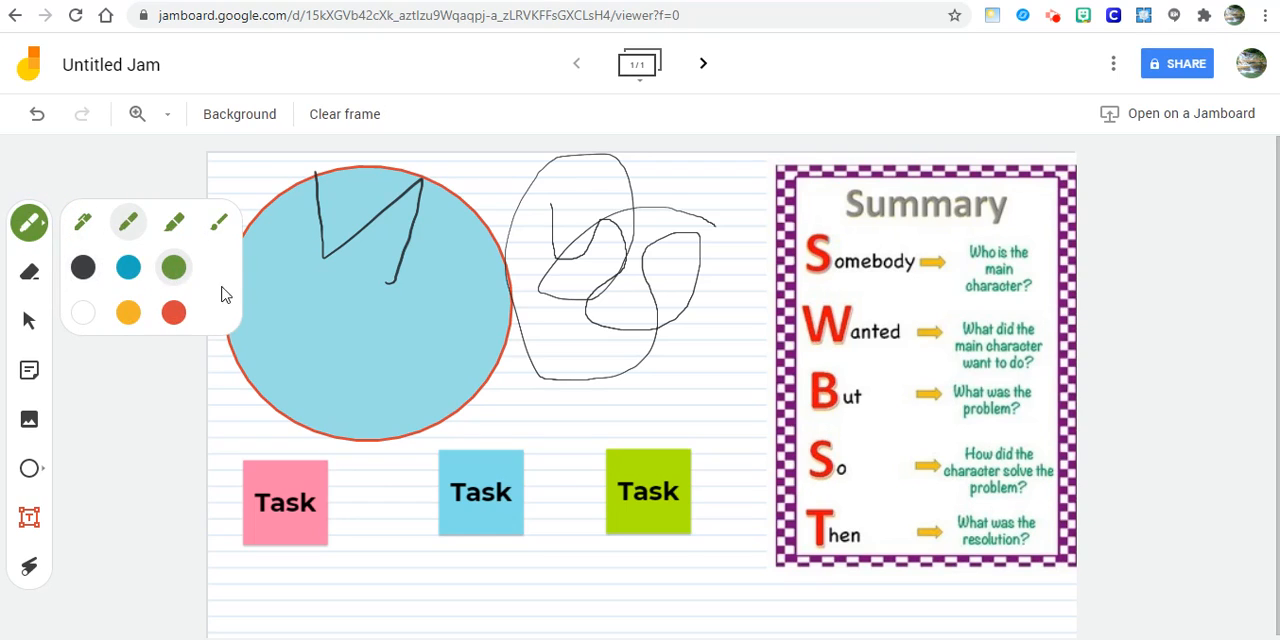
{"action": "mouse_move", "coordinate": [265, 299]}
{"action": "left_mouse_down"}
{"action": "mouse_move", "coordinate": [366, 354]}
{"action": "mouse_move", "coordinate": [524, 255]}
{"action": "left_mouse_up"}
- With the Brush, paint a green and a red stroke over the area between the circle and the Summary chart
{"action": "left_click", "coordinate": [35, 225]}
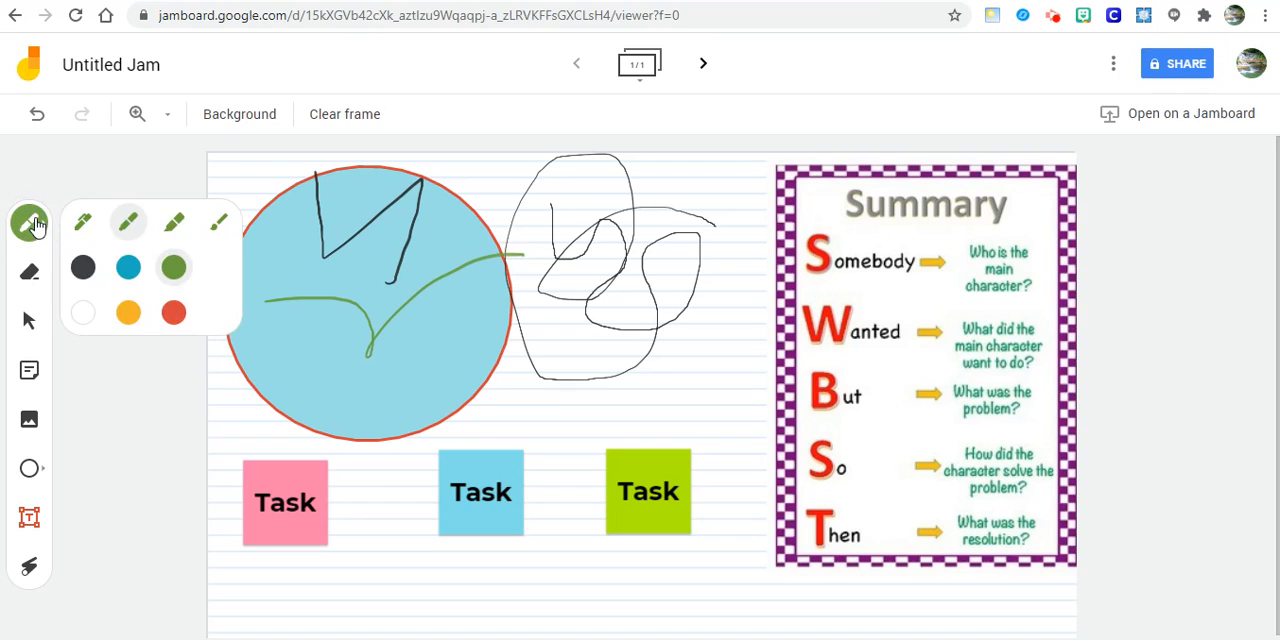
{"action": "left_click", "coordinate": [219, 221]}
{"action": "mouse_move", "coordinate": [395, 311]}
{"action": "left_mouse_down"}
{"action": "mouse_move", "coordinate": [443, 420]}
{"action": "mouse_move", "coordinate": [762, 352]}
{"action": "left_mouse_up"}
{"action": "left_click", "coordinate": [16, 229]}
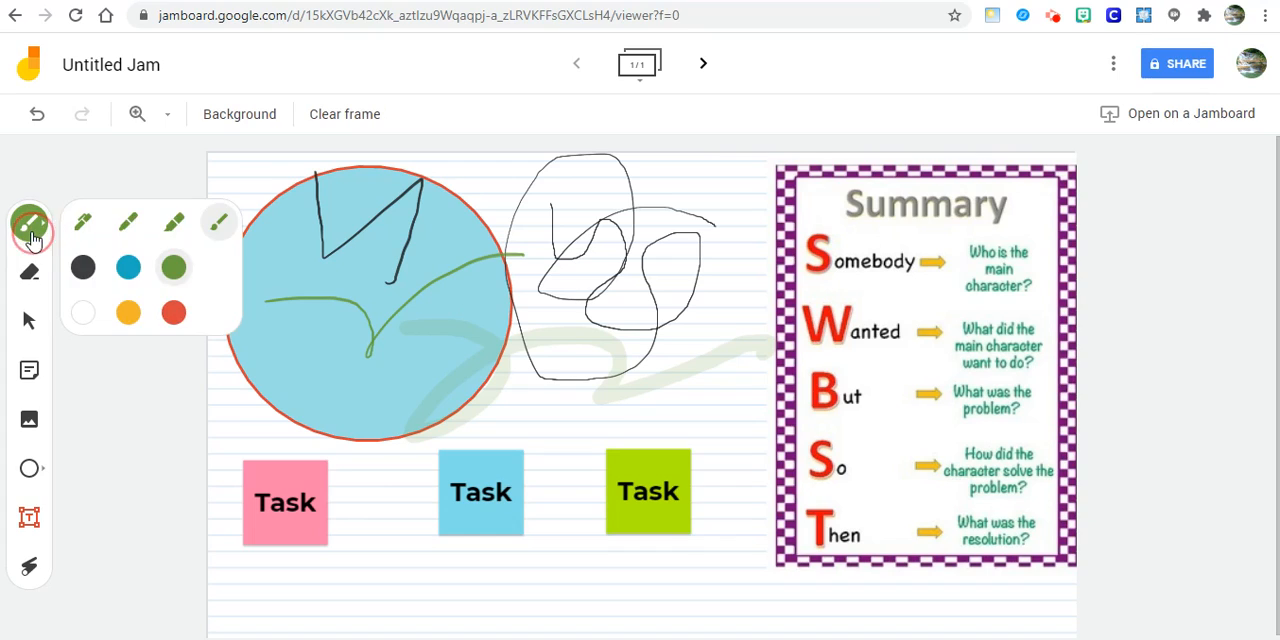
{"action": "left_click", "coordinate": [173, 312]}
{"action": "mouse_move", "coordinate": [513, 371]}
{"action": "left_mouse_down"}
{"action": "mouse_move", "coordinate": [697, 253]}
{"action": "mouse_move", "coordinate": [695, 382]}
{"action": "left_mouse_up"}
- Erase parts of the pen, marker and brush strokes in and beside the circle
{"action": "left_click", "coordinate": [29, 276]}
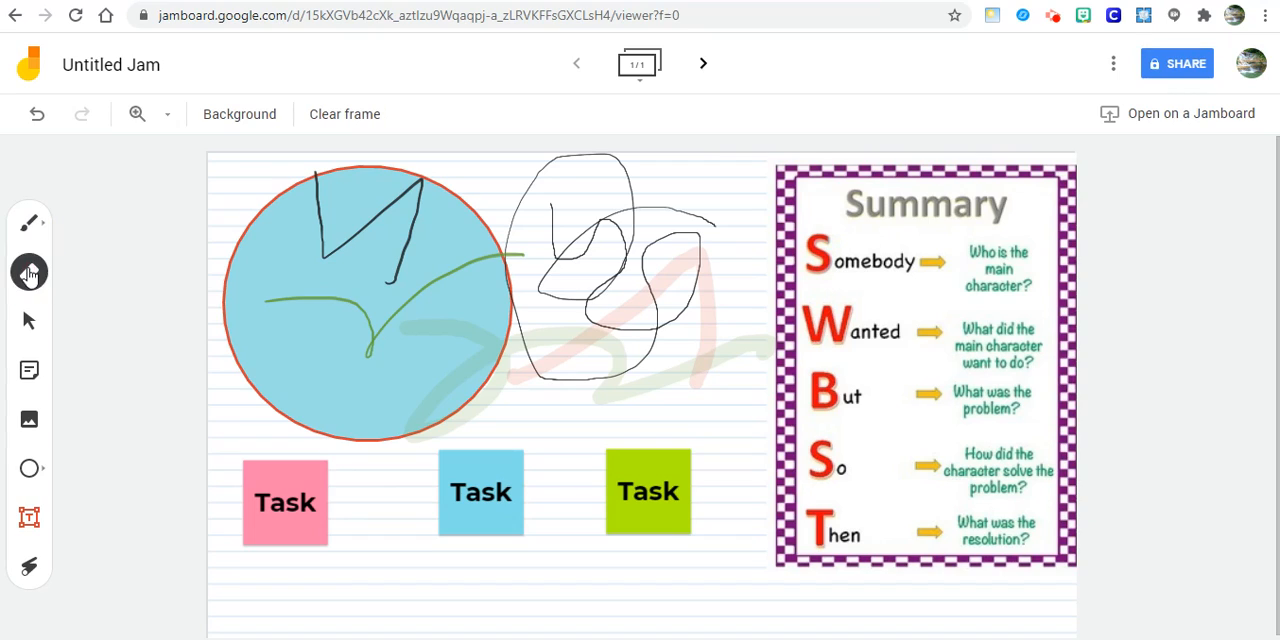
{"action": "mouse_move", "coordinate": [417, 195]}
{"action": "left_mouse_down"}
{"action": "mouse_move", "coordinate": [366, 286]}
{"action": "mouse_move", "coordinate": [594, 274]}
{"action": "mouse_move", "coordinate": [645, 292]}
{"action": "mouse_move", "coordinate": [541, 310]}
{"action": "mouse_move", "coordinate": [627, 187]}
{"action": "mouse_move", "coordinate": [611, 290]}
{"action": "left_mouse_up"}
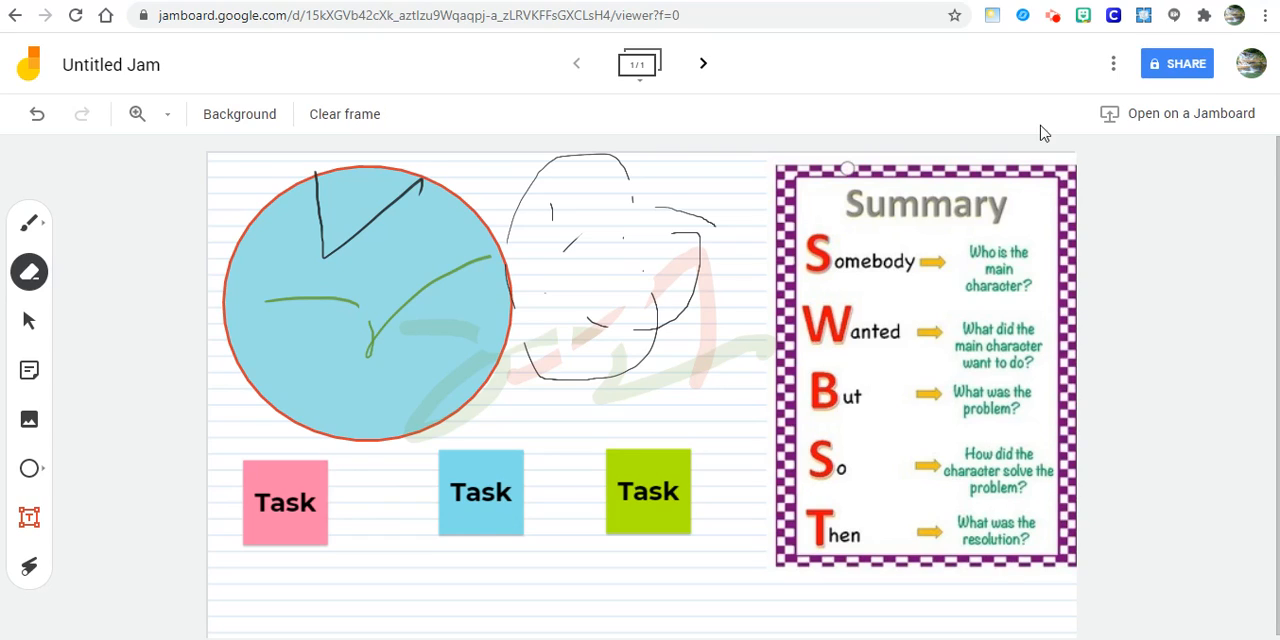
- Look at the search for a Jamboard device to open the jam on, and close it without searching
{"action": "left_click", "coordinate": [1150, 118]}
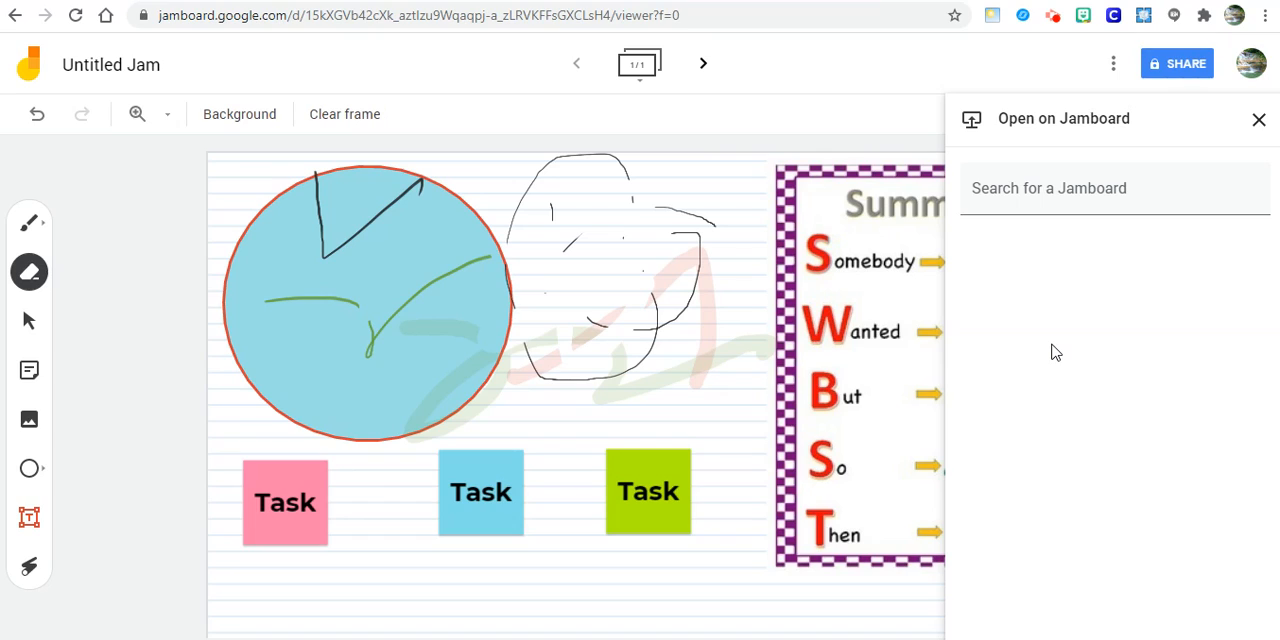
{"action": "left_click", "coordinate": [970, 124]}
{"action": "left_click", "coordinate": [1075, 186]}
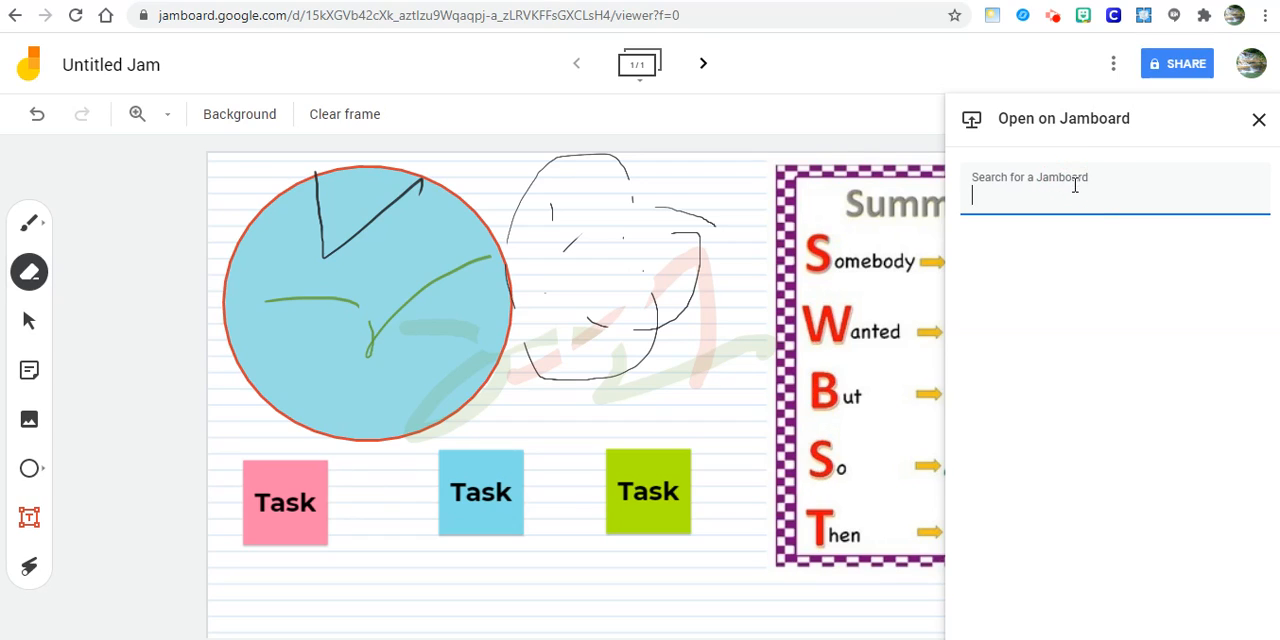
{"action": "left_click", "coordinate": [1259, 120]}
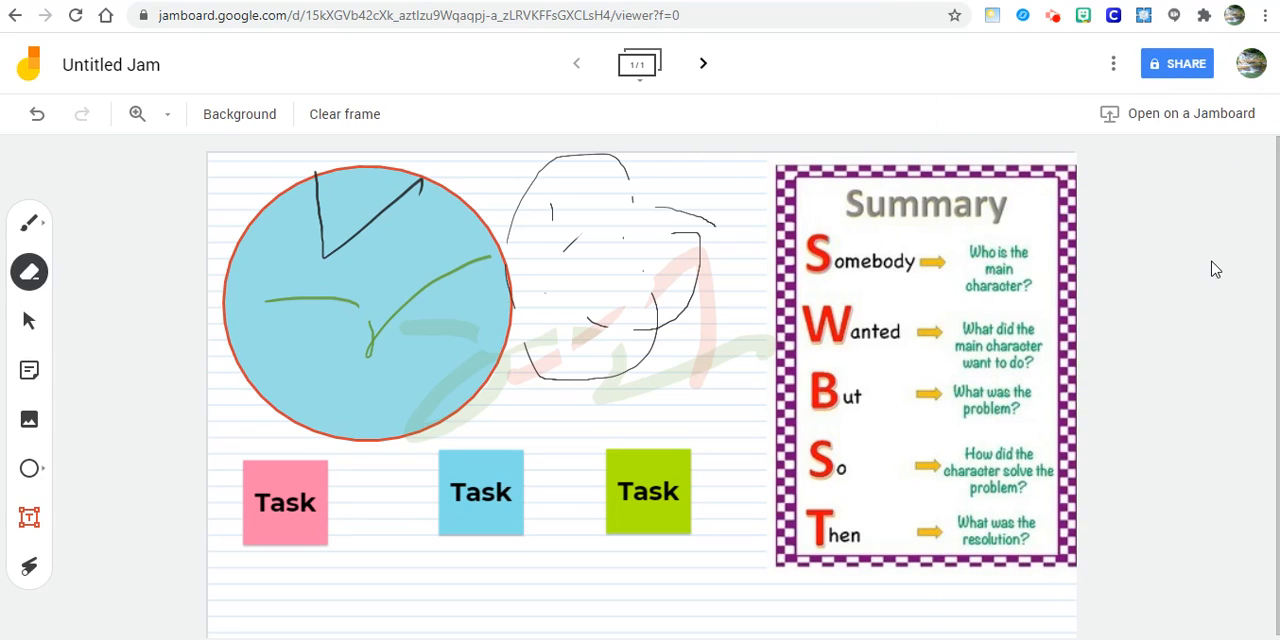
- Rename the jam as Demo
{"action": "left_click", "coordinate": [1113, 66]}
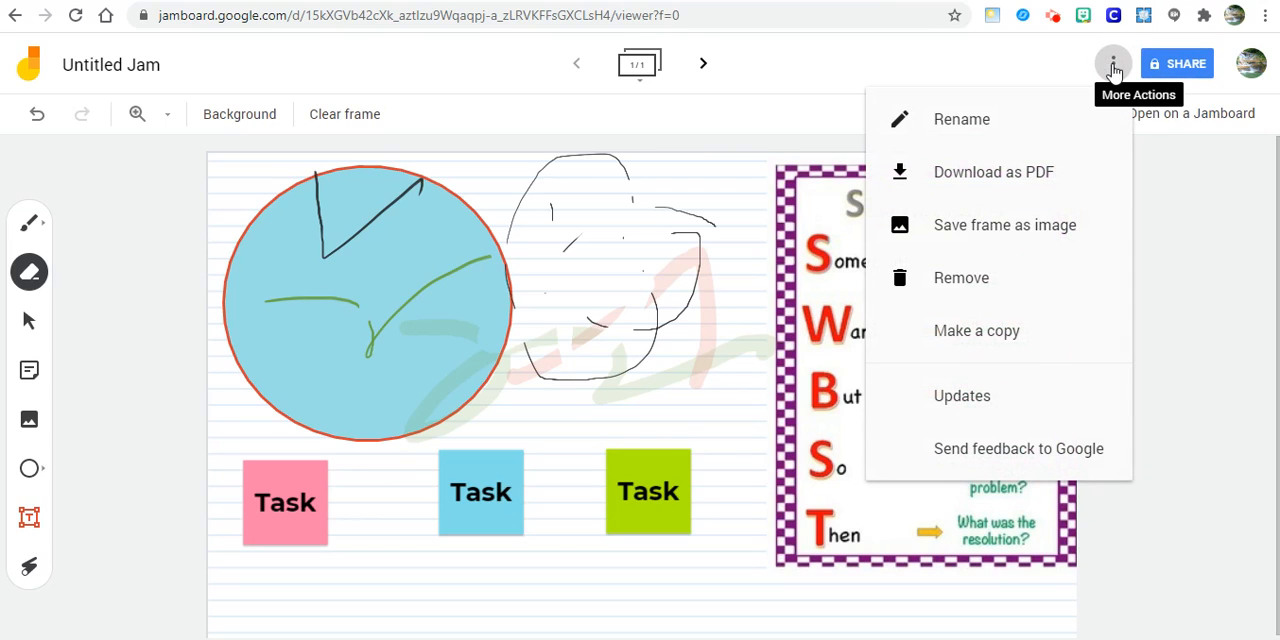
{"action": "left_click", "coordinate": [960, 121]}
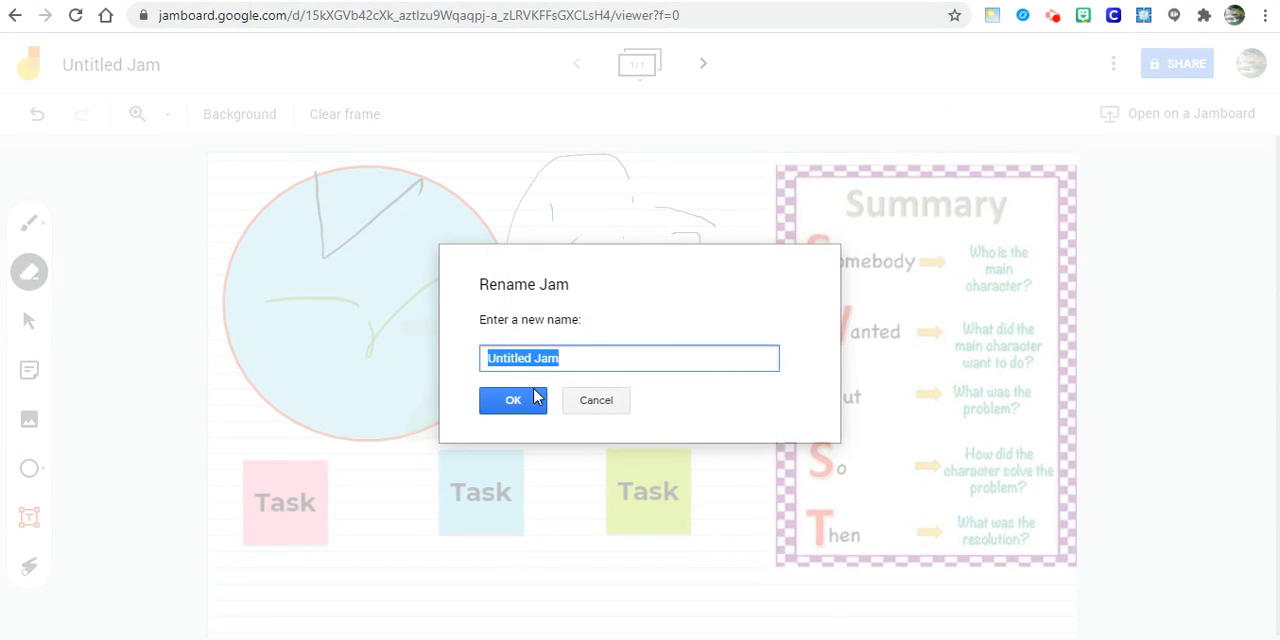
{"action": "type", "text": "Demo"}
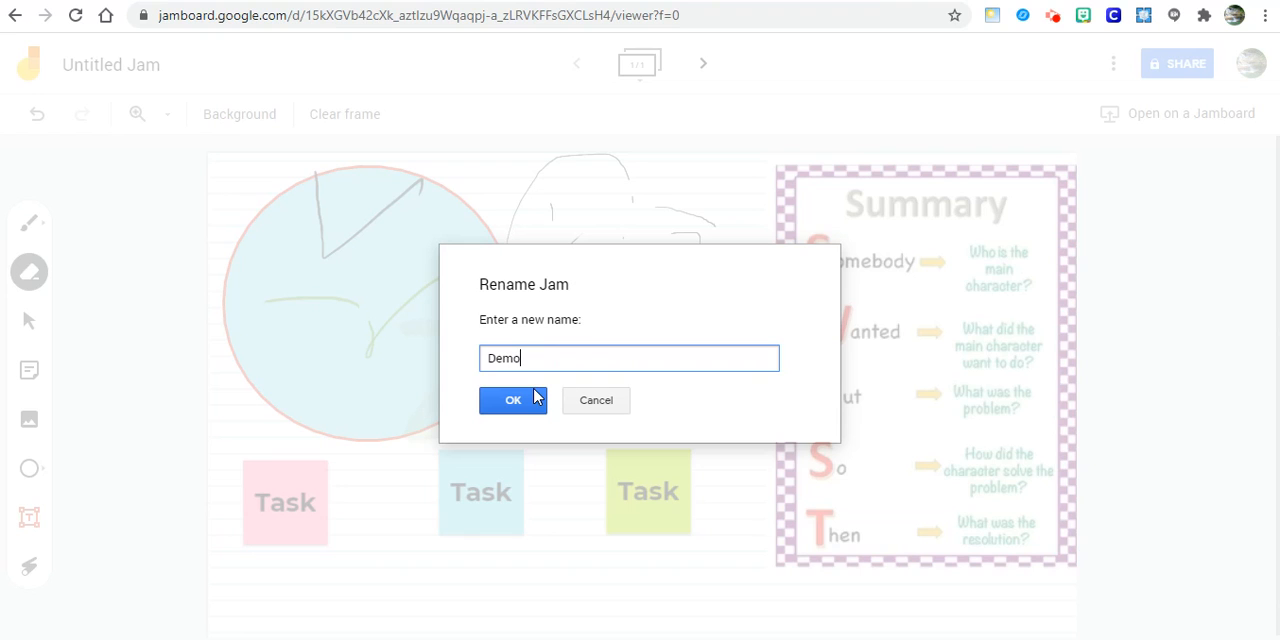
{"action": "left_click", "coordinate": [524, 399]}
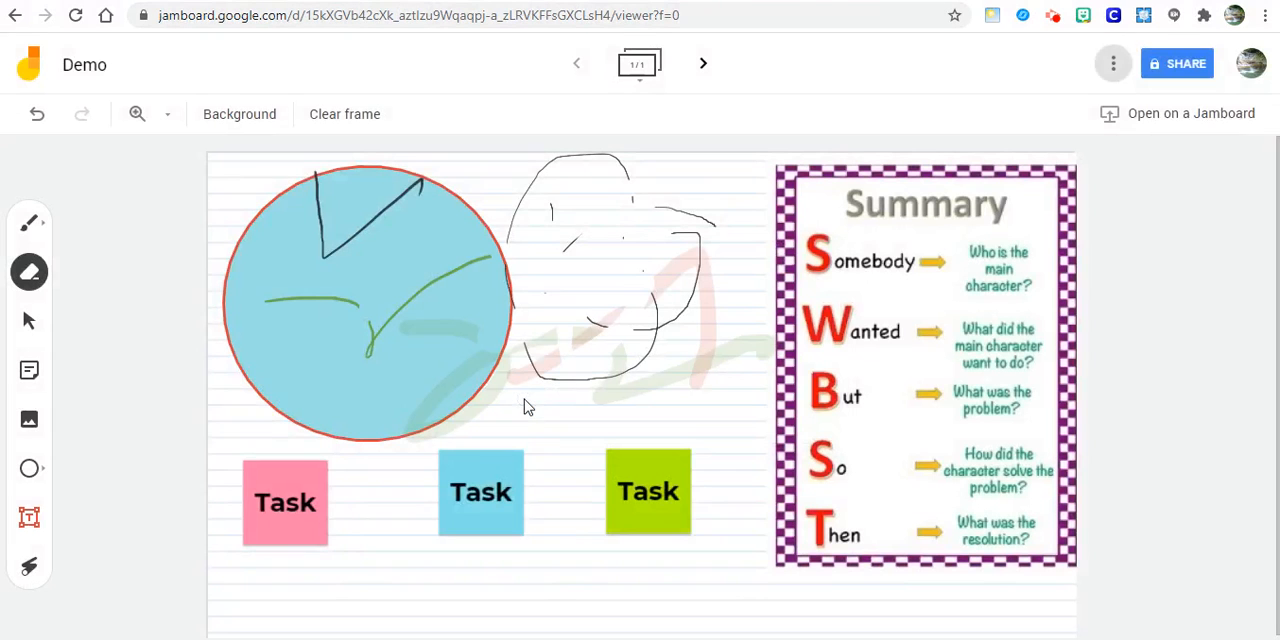
{"action": "left_click", "coordinate": [1112, 66]}
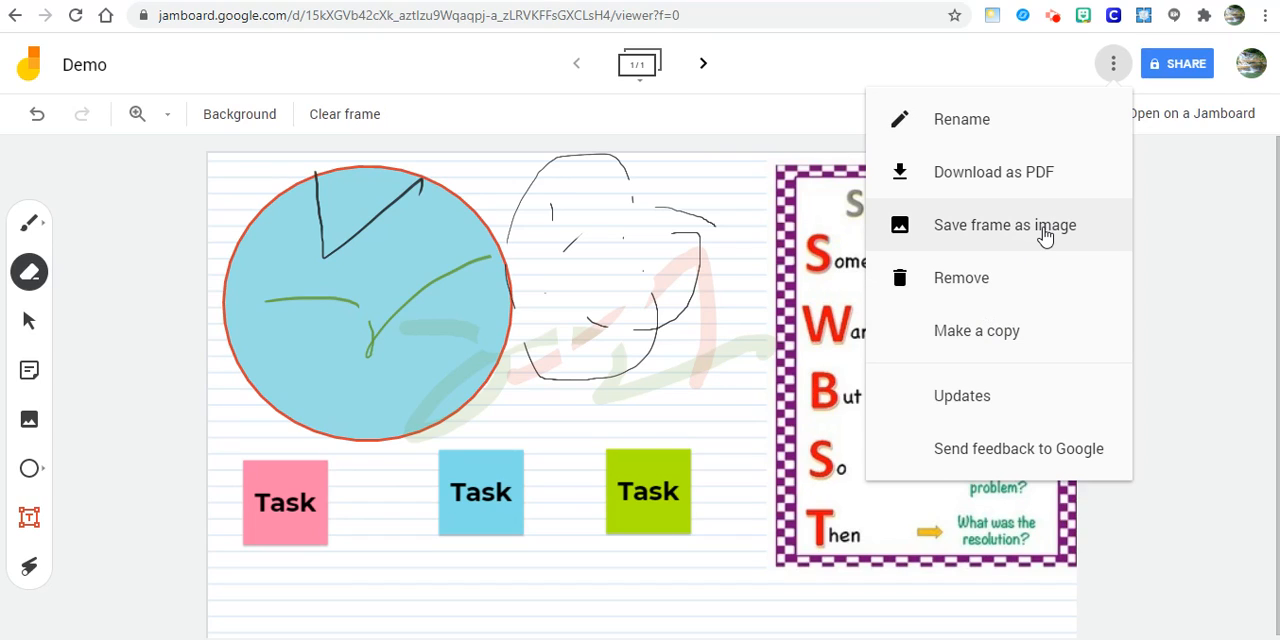
{"action": "left_click", "coordinate": [1180, 304]}
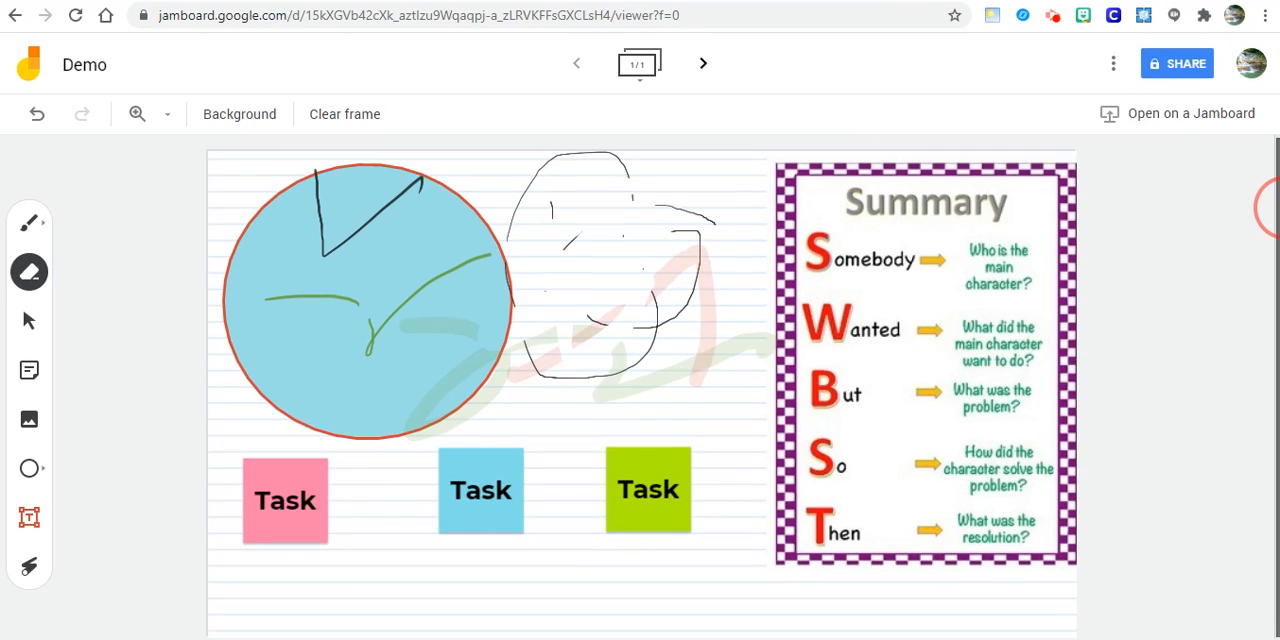